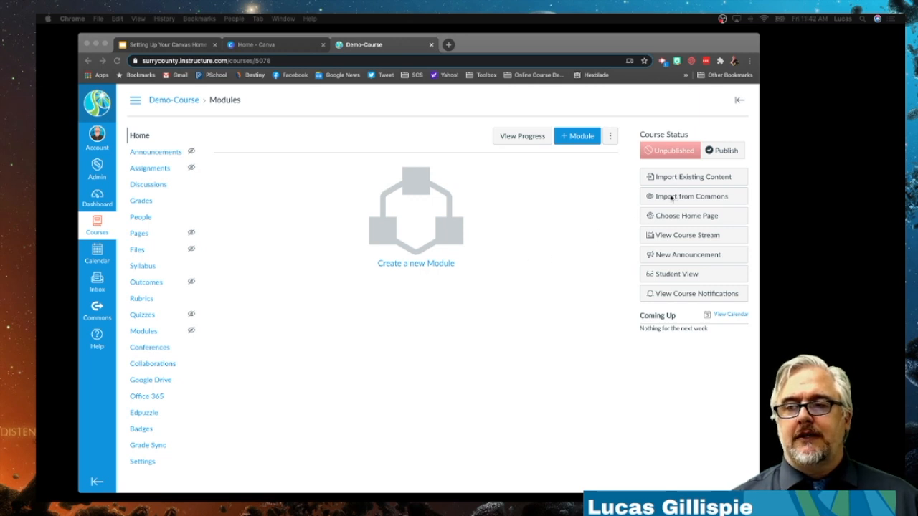
# Open the SCS Sample Course Template (3-12) from Commons for import into the demo course.
pyautogui.click(669, 199)
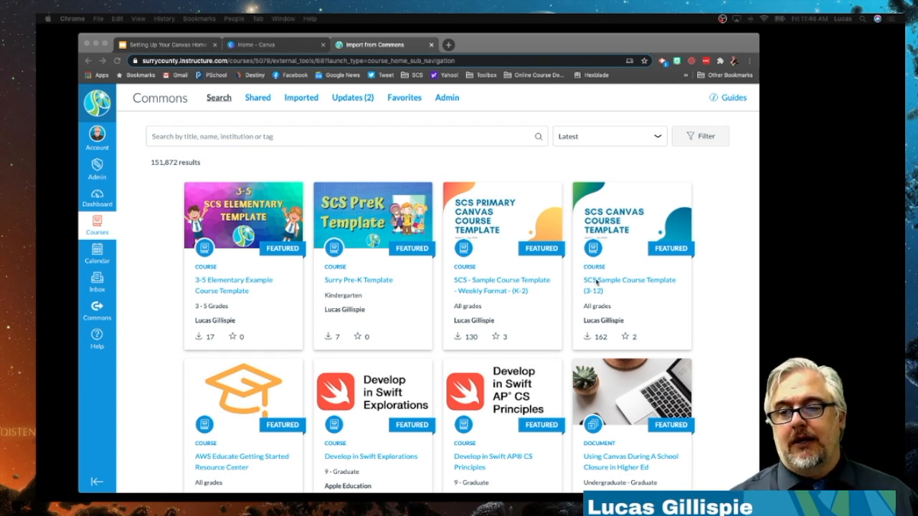
pyautogui.click(624, 285)
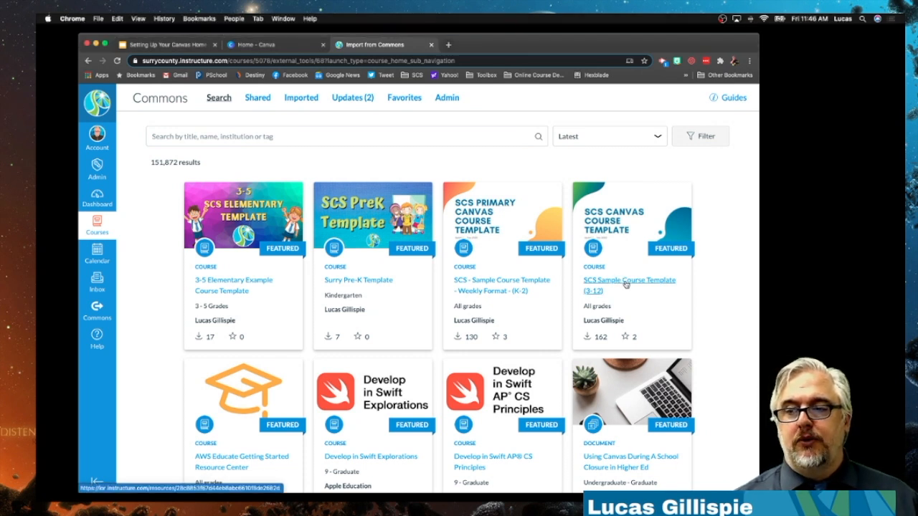
pyautogui.click(626, 284)
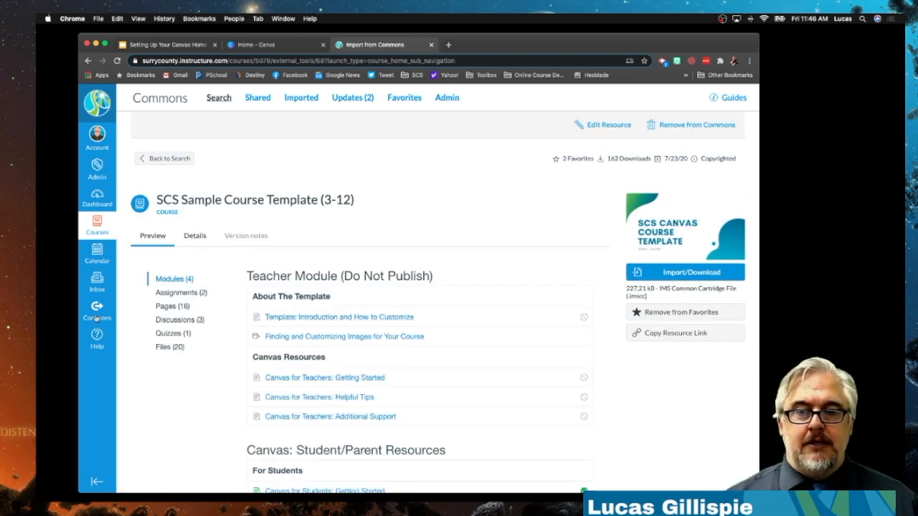
# Import the SCS Sample Course Template (3-12) into Demo-Course.
pyautogui.click(708, 275)
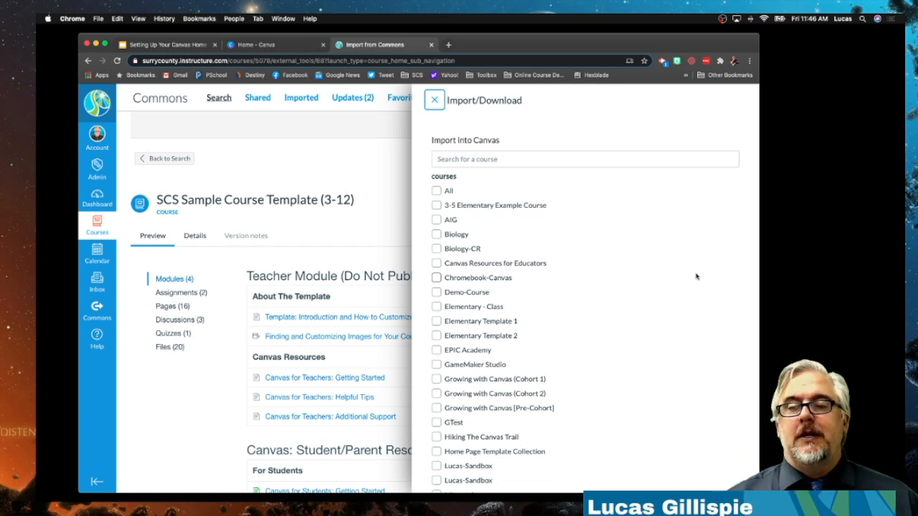
pyautogui.scroll(-2, 624, 243)
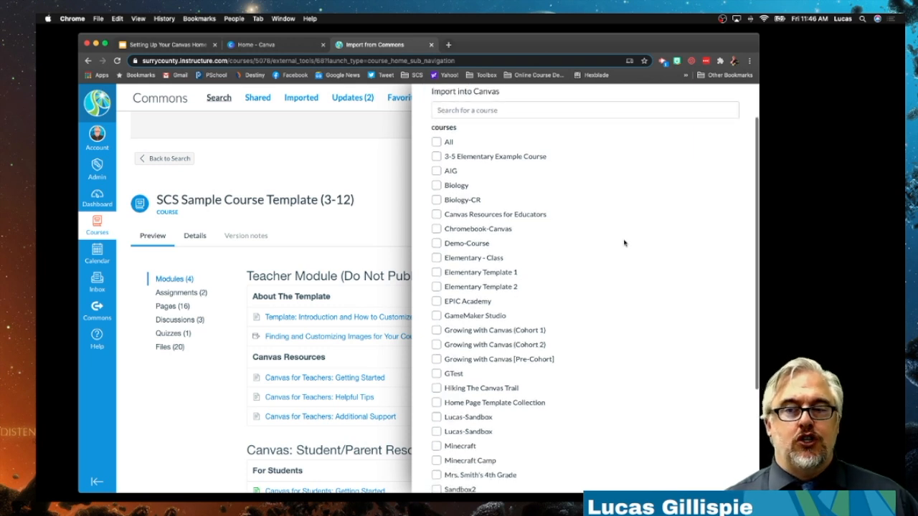
pyautogui.click(437, 244)
pyautogui.scroll(-5, 610, 272)
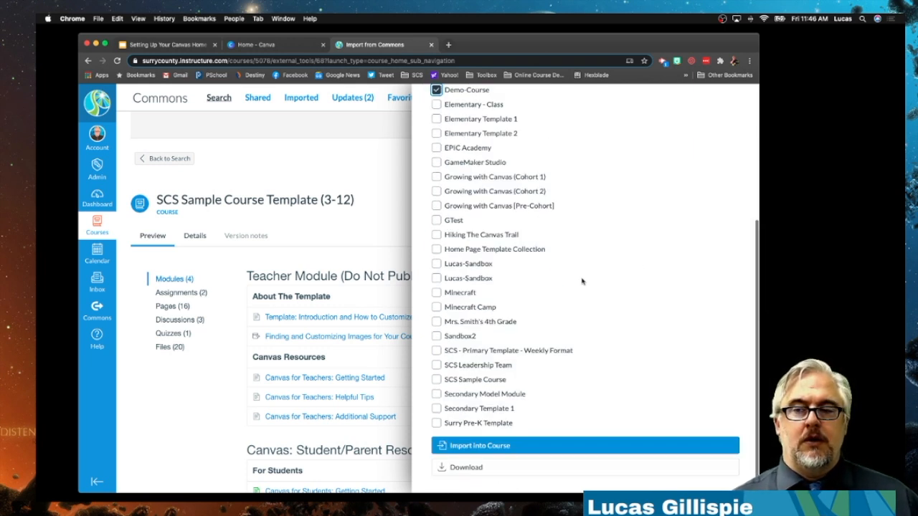
pyautogui.click(517, 445)
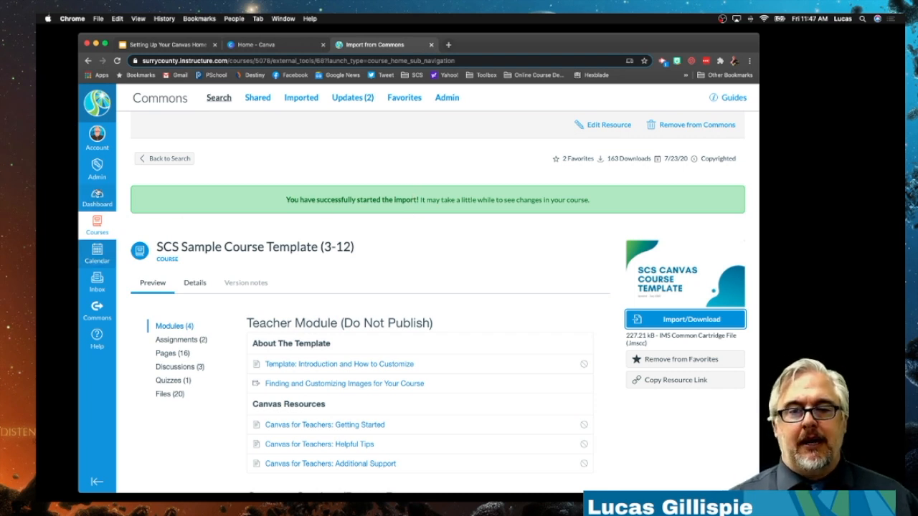
# Open Demo-Course from the dashboard and review the imported home page from its banner to the quick access links.
pyautogui.click(97, 194)
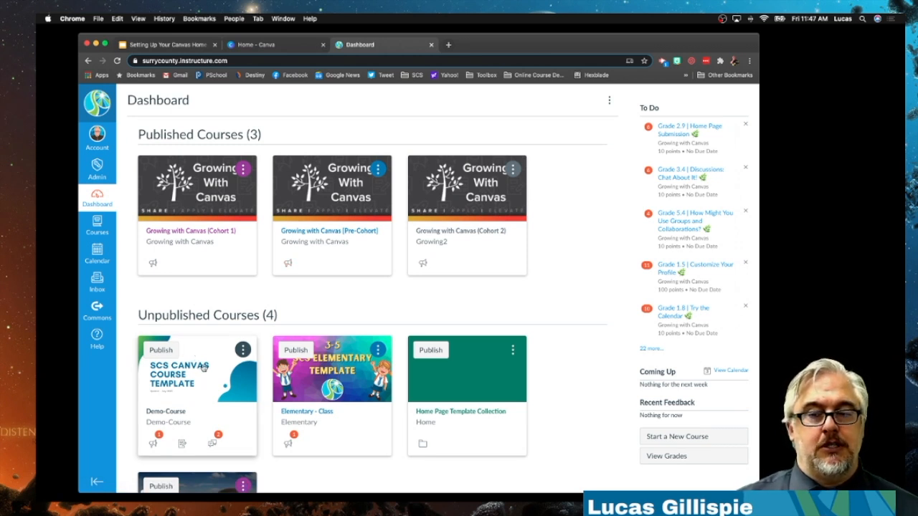
pyautogui.click(203, 367)
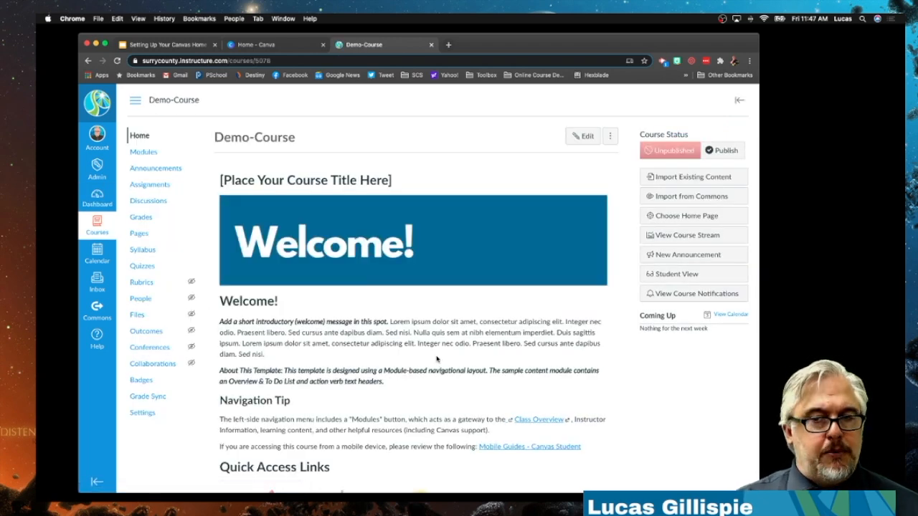
pyautogui.scroll(-3, 517, 235)
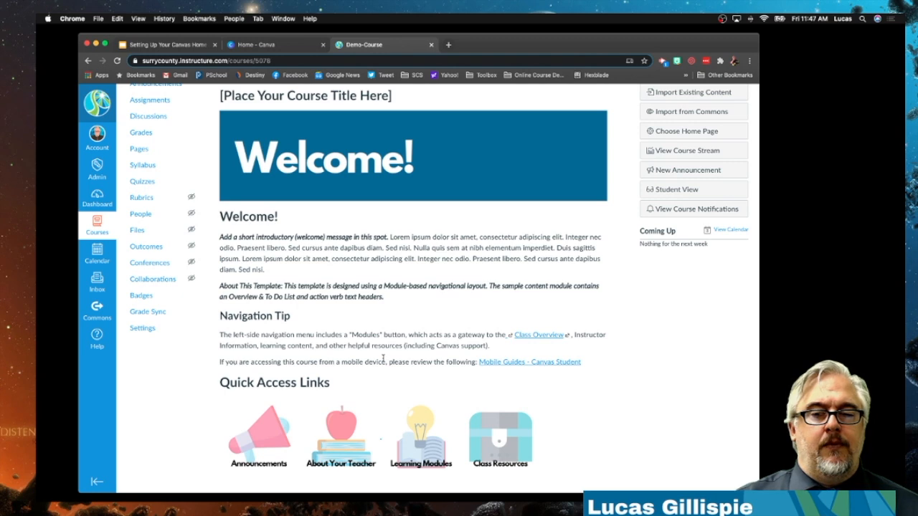
pyautogui.scroll(3, 383, 358)
pyautogui.scroll(-3, 384, 357)
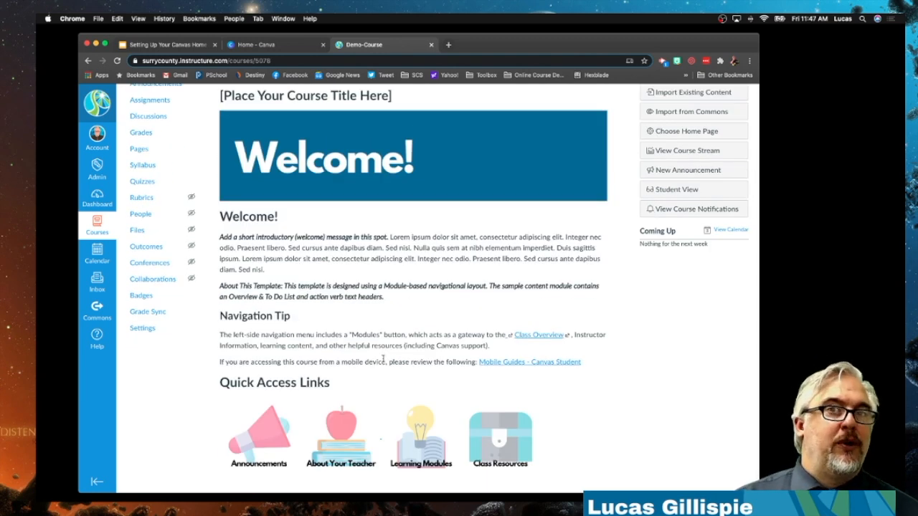
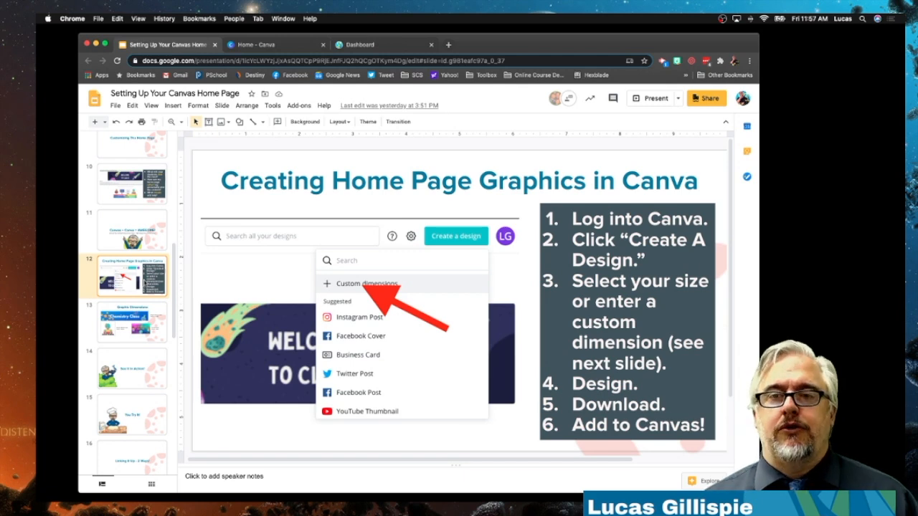
# Switch to Canva and dismiss the open custom dimensions form and design type list.
pyautogui.click(279, 51)
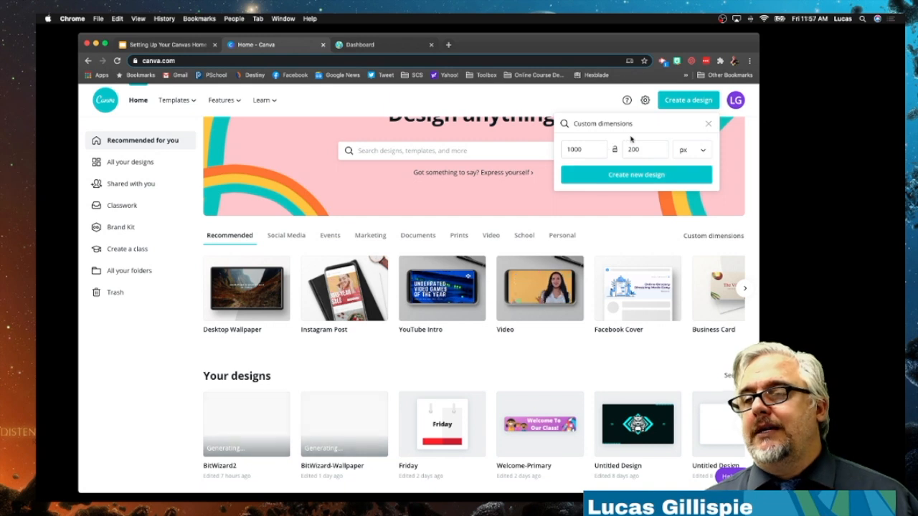
pyautogui.click(707, 124)
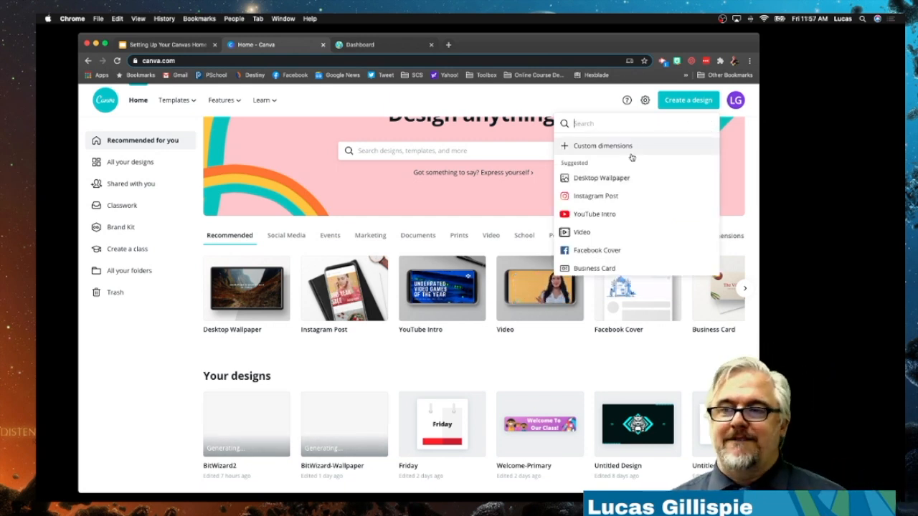
pyautogui.click(359, 106)
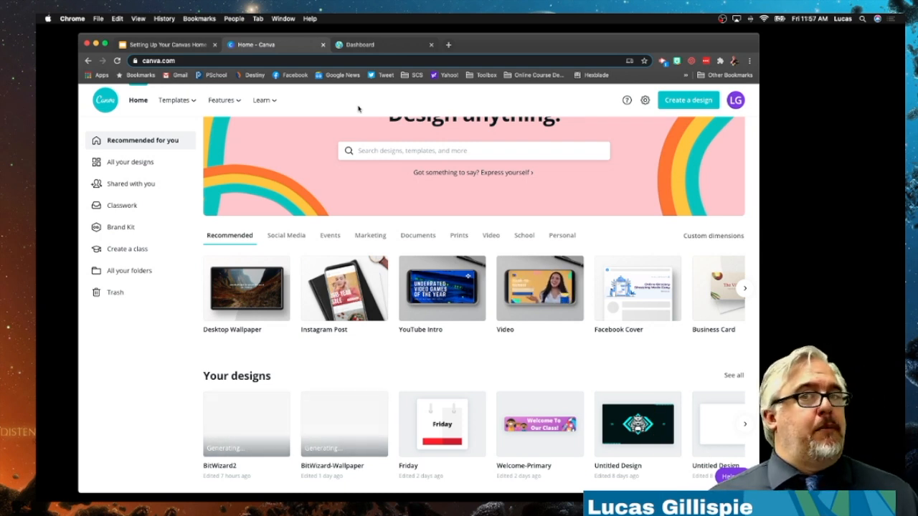
# Create a new Canva design with custom dimensions of 1000 × 200 px.
pyautogui.click(691, 103)
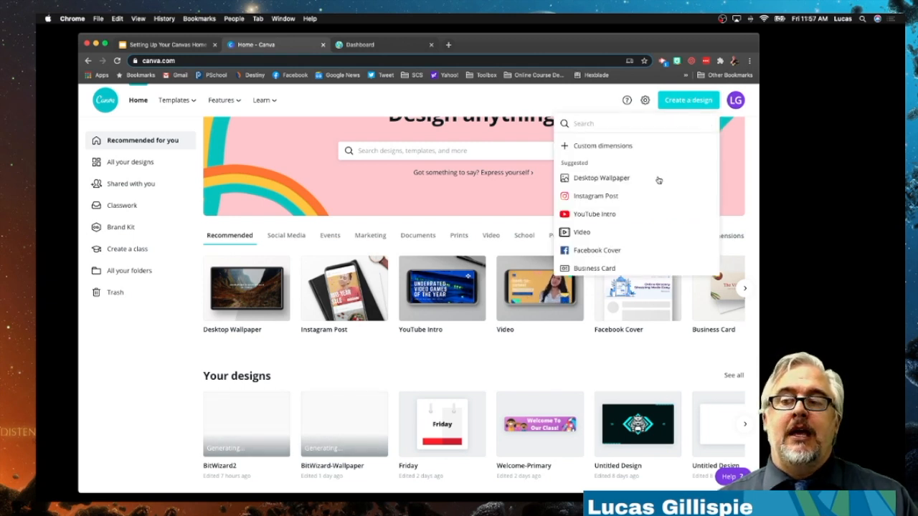
pyautogui.scroll(-10, 647, 189)
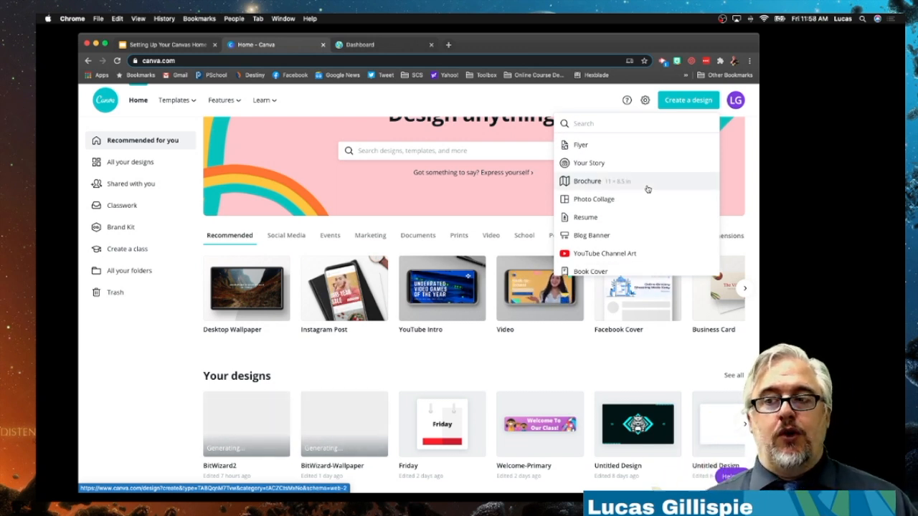
pyautogui.scroll(-1, 647, 189)
pyautogui.scroll(-1, 648, 188)
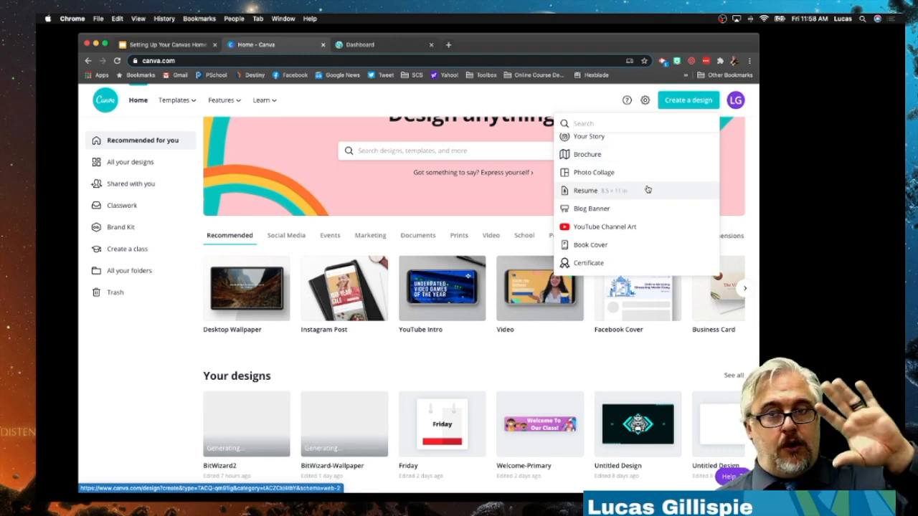
pyautogui.scroll(5, 645, 190)
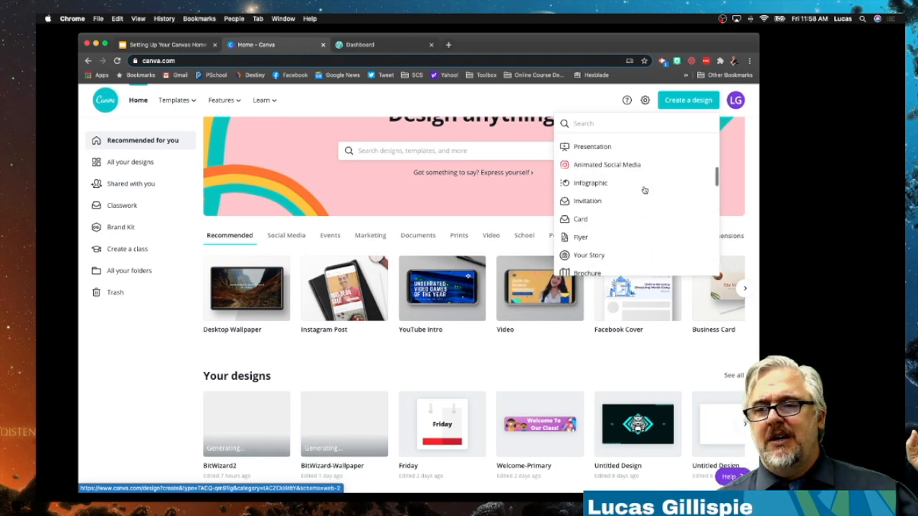
pyautogui.scroll(3, 644, 190)
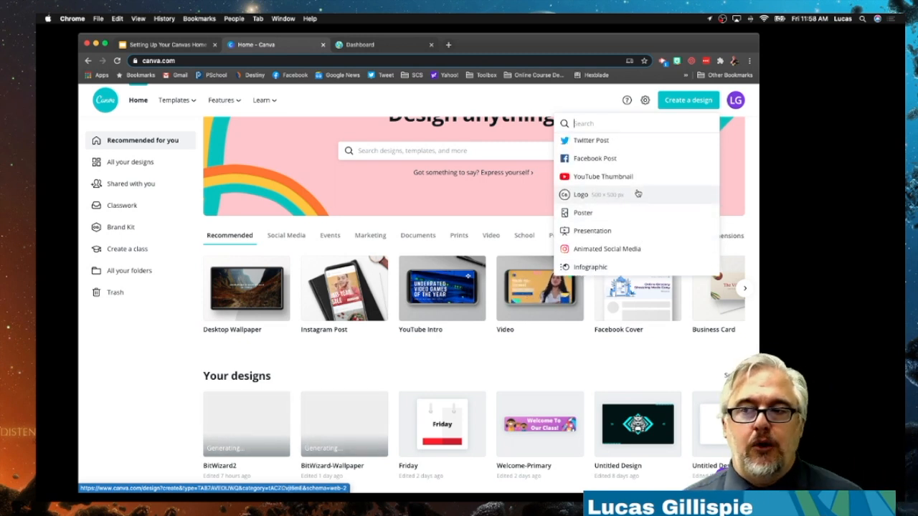
pyautogui.scroll(1, 637, 194)
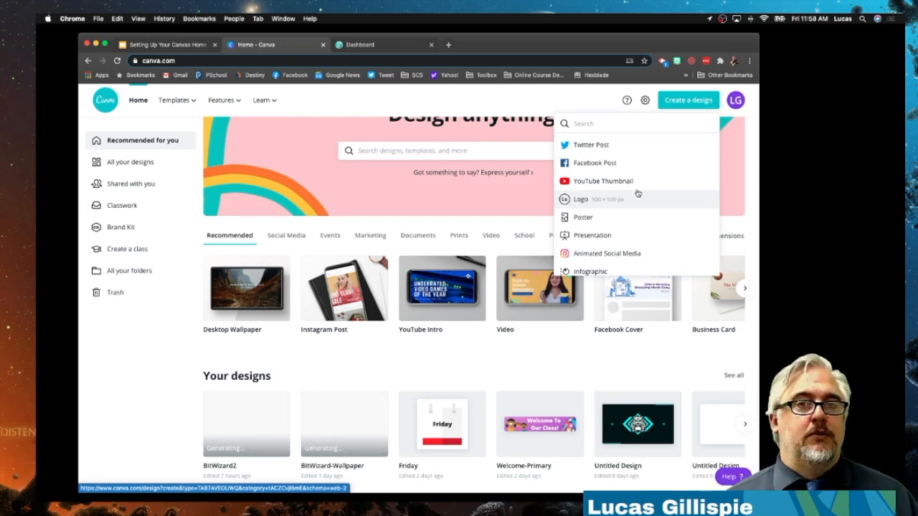
pyautogui.scroll(5, 637, 193)
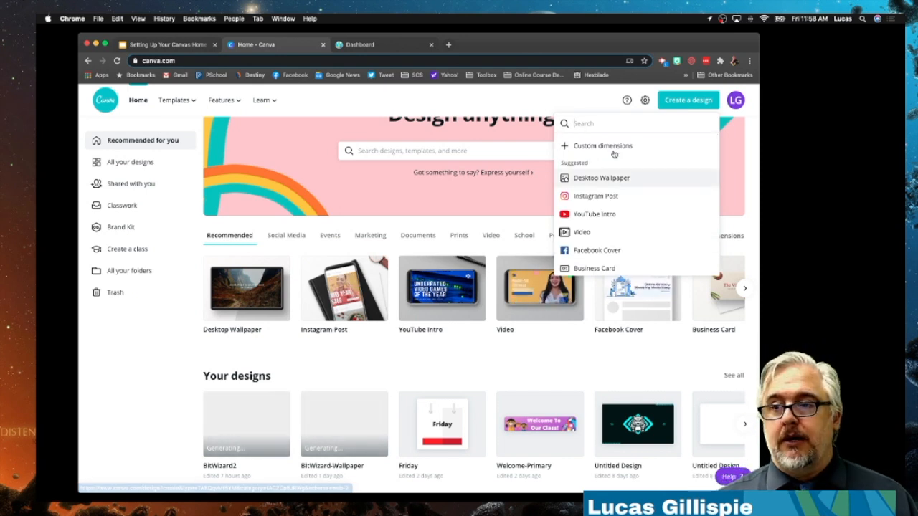
pyautogui.click(571, 147)
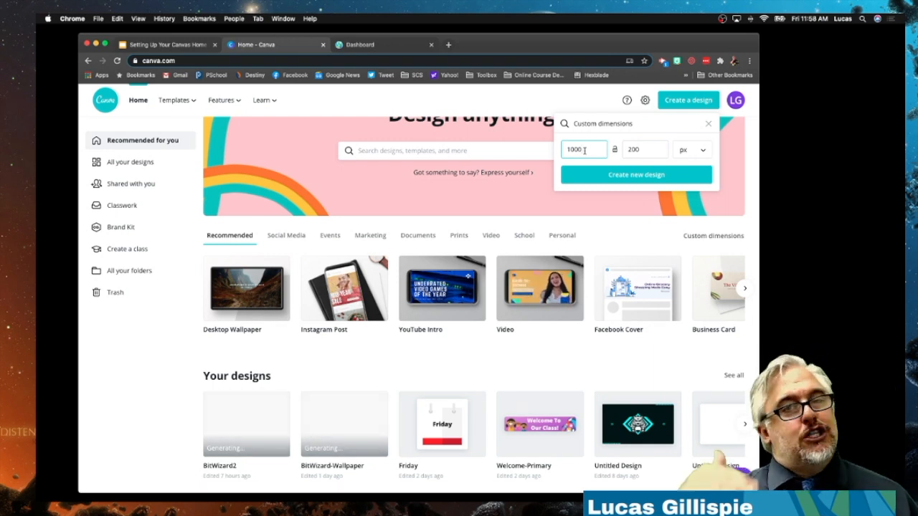
pyautogui.click(617, 174)
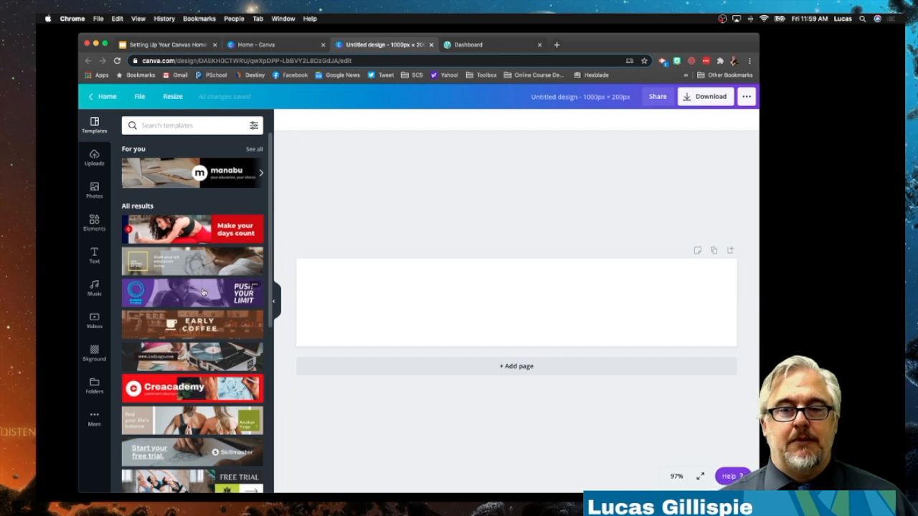
# Apply the free Early Coffee banner template and replace its title text with "SOCIAL STUDIES".
pyautogui.scroll(-2, 205, 291)
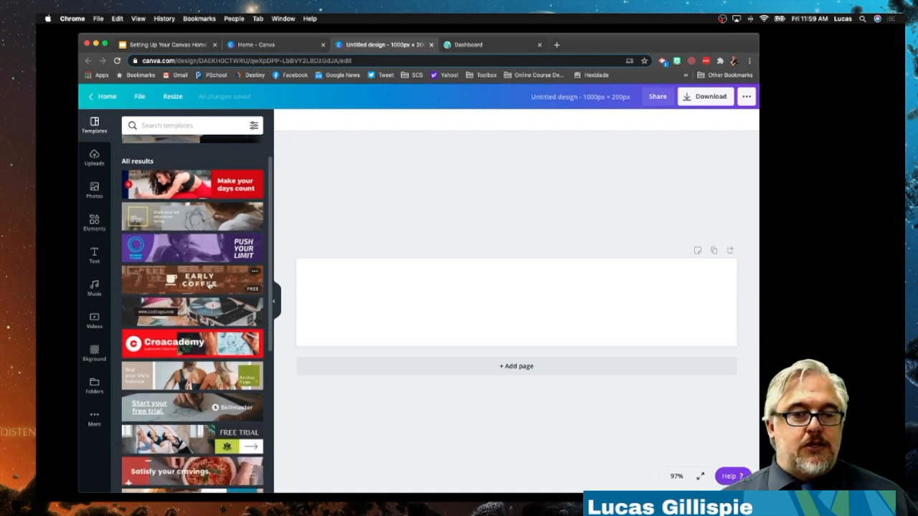
pyautogui.click(210, 285)
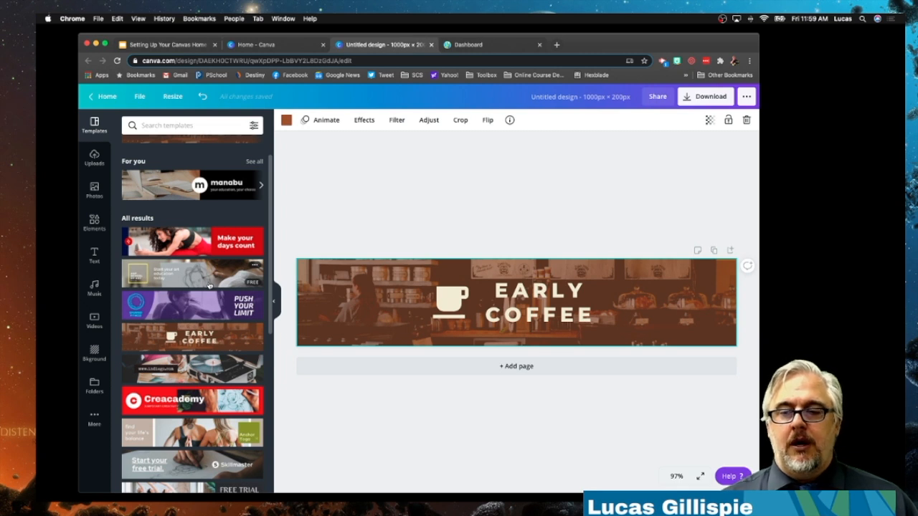
pyautogui.click(552, 308)
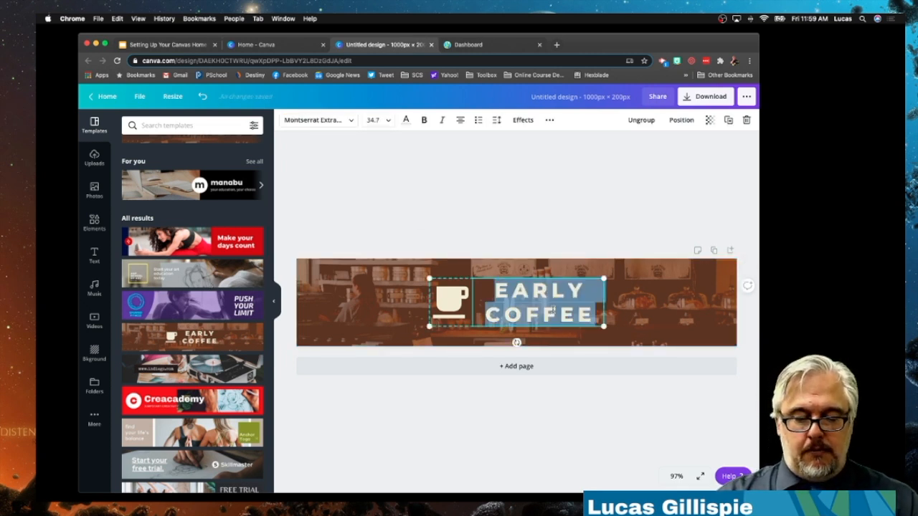
pyautogui.write('SOCIAL STUDIES')
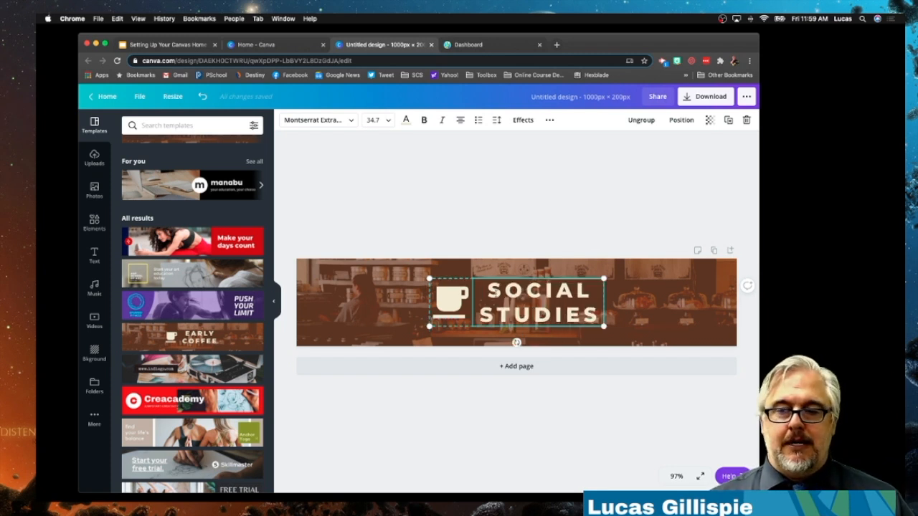
# Clear the banner by deleting the café photo, coffee cup graphic, title text and brown background.
pyautogui.click(459, 304)
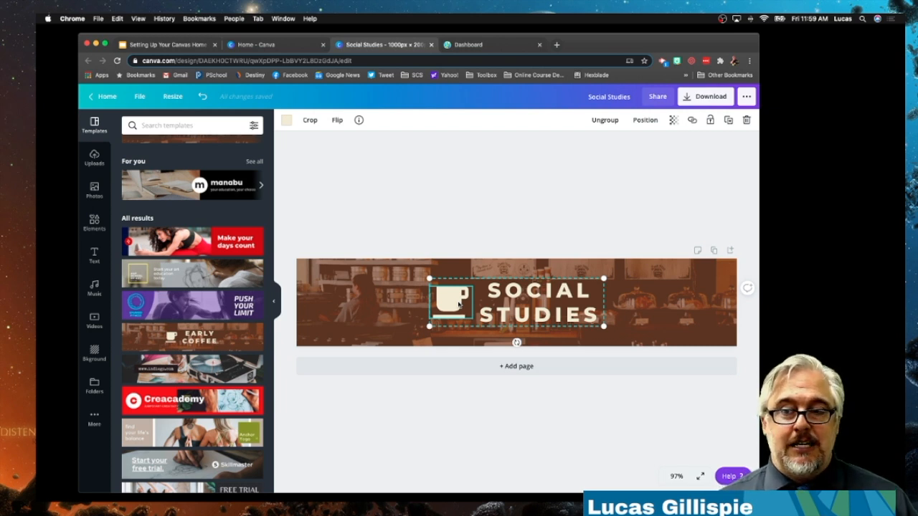
pyautogui.click(373, 300)
pyautogui.press('Delete')
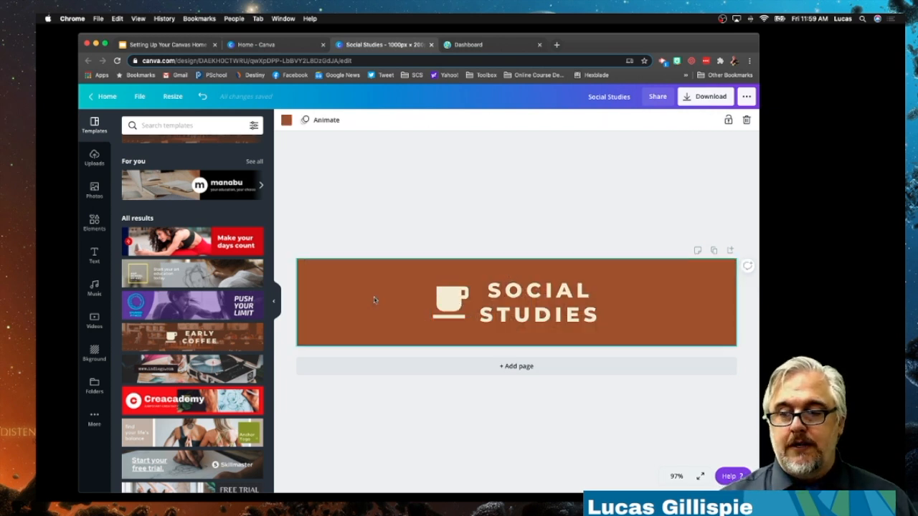
pyautogui.click(459, 301)
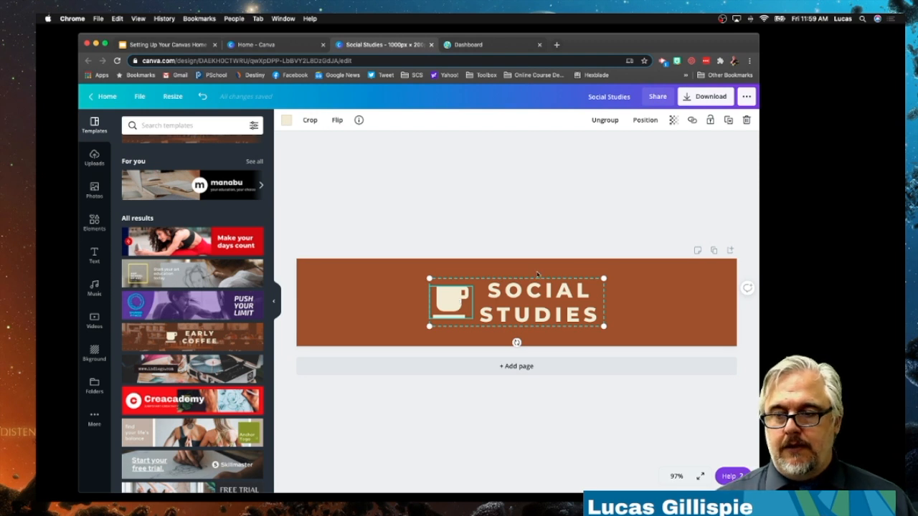
pyautogui.press('Delete')
pyautogui.press('BackSpace')
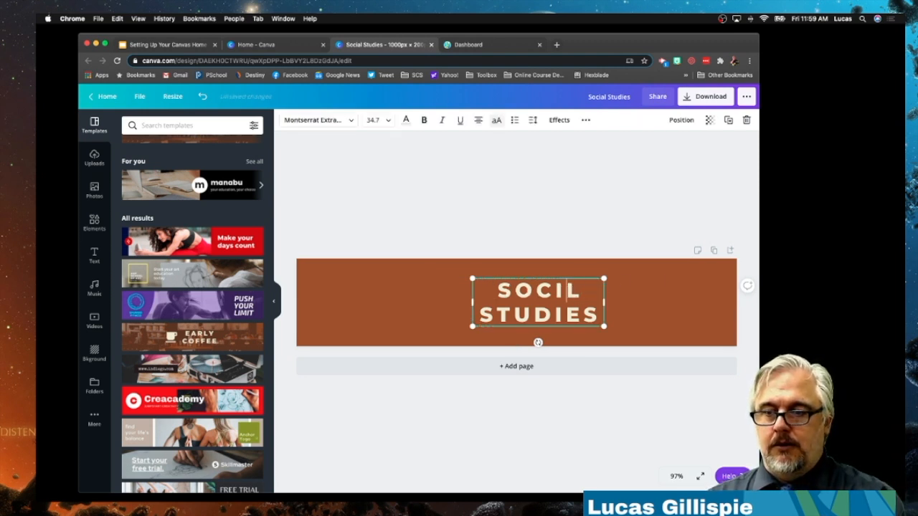
pyautogui.click(441, 295)
pyautogui.click(488, 301)
pyautogui.press('Delete')
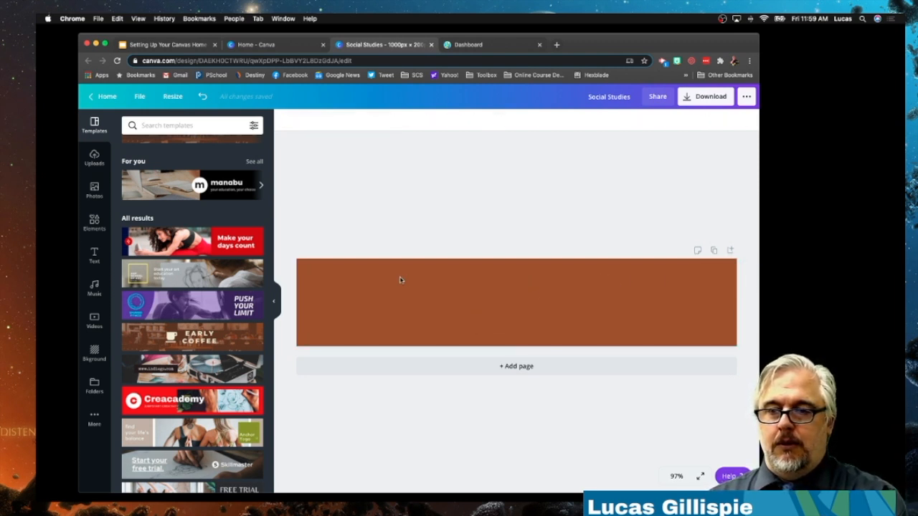
pyautogui.click(400, 280)
pyautogui.press('Delete')
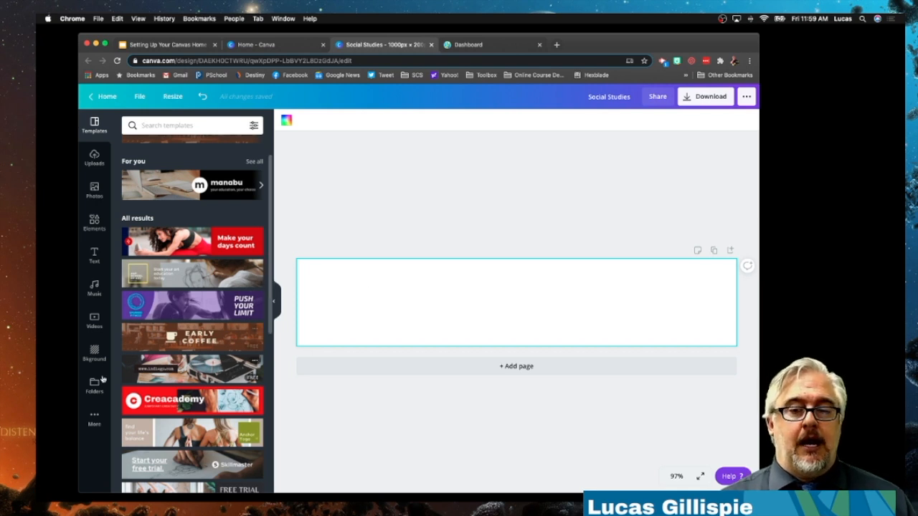
# Apply the dark blue gradient from the Gradients backgrounds to the empty banner.
pyautogui.click(95, 355)
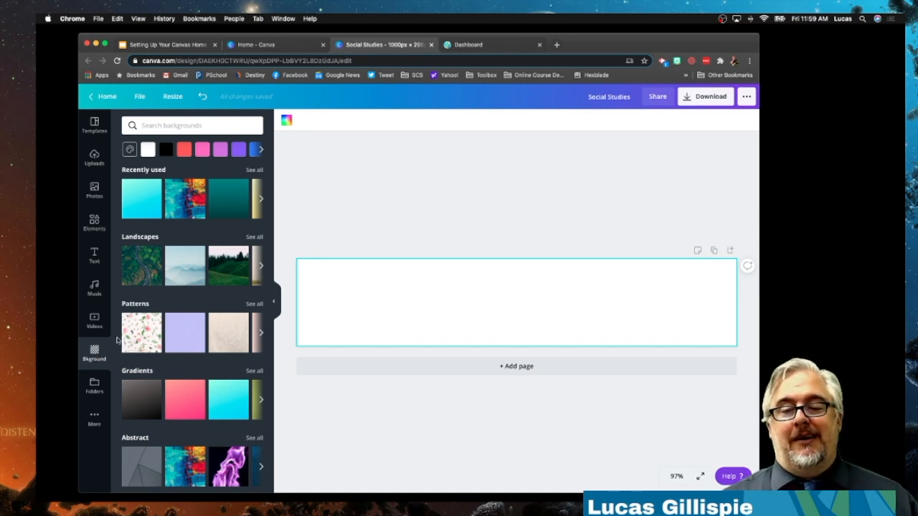
pyautogui.scroll(-1, 165, 329)
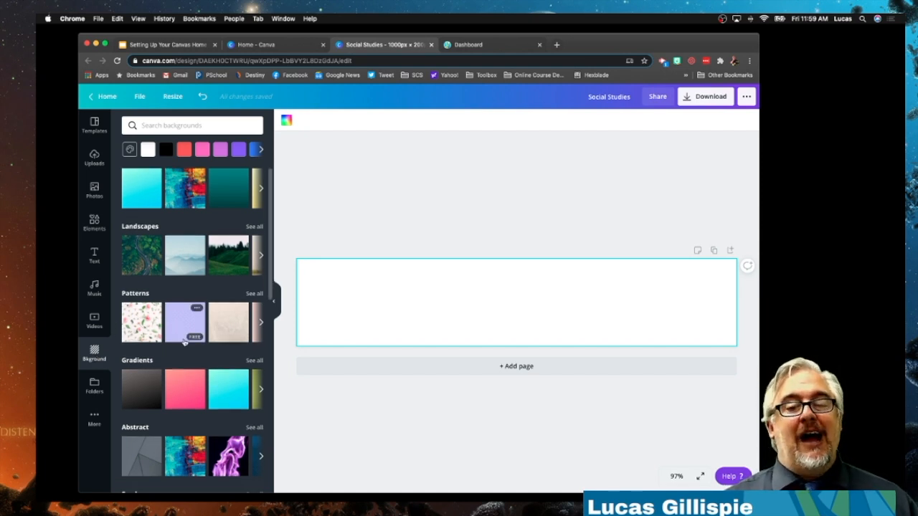
pyautogui.click(262, 390)
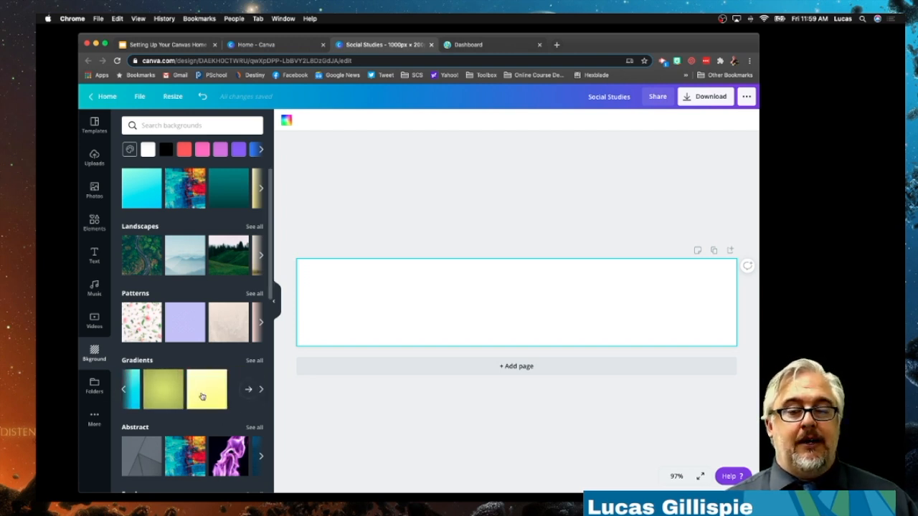
pyautogui.click(254, 361)
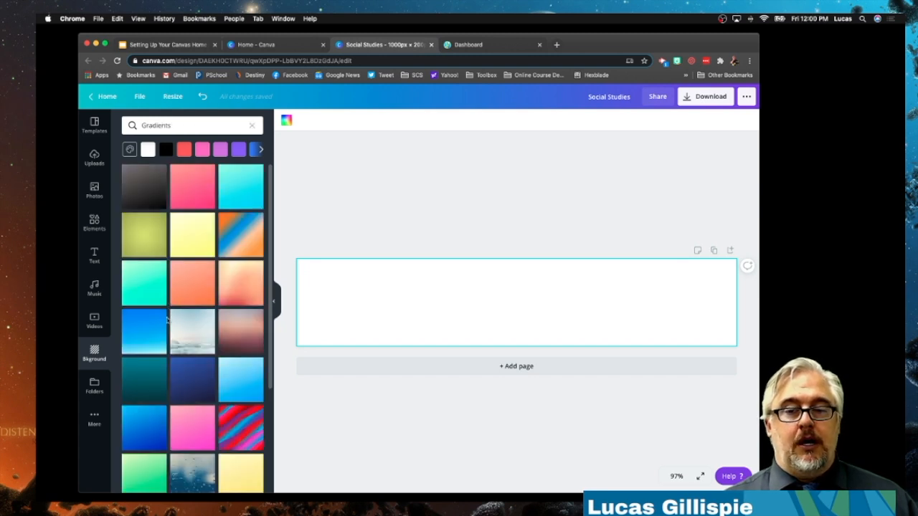
pyautogui.click(181, 381)
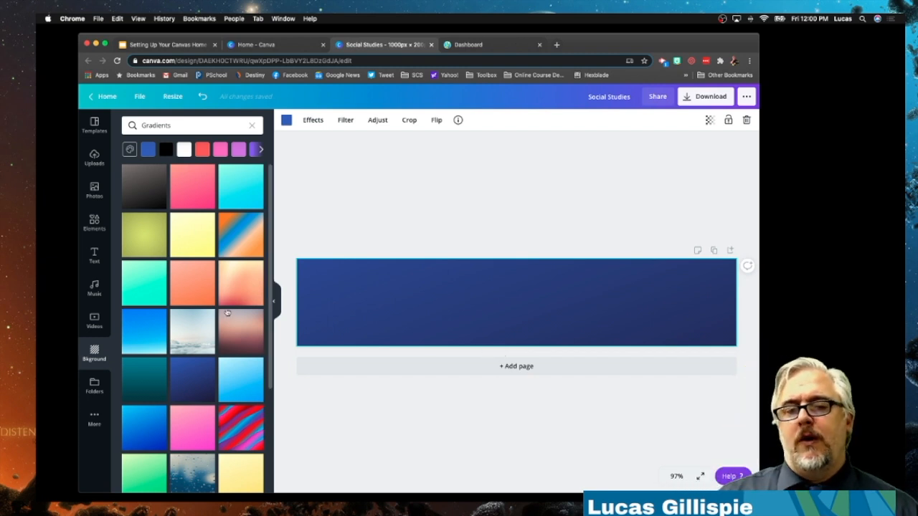
# Search the graphic elements for "history".
pyautogui.click(94, 223)
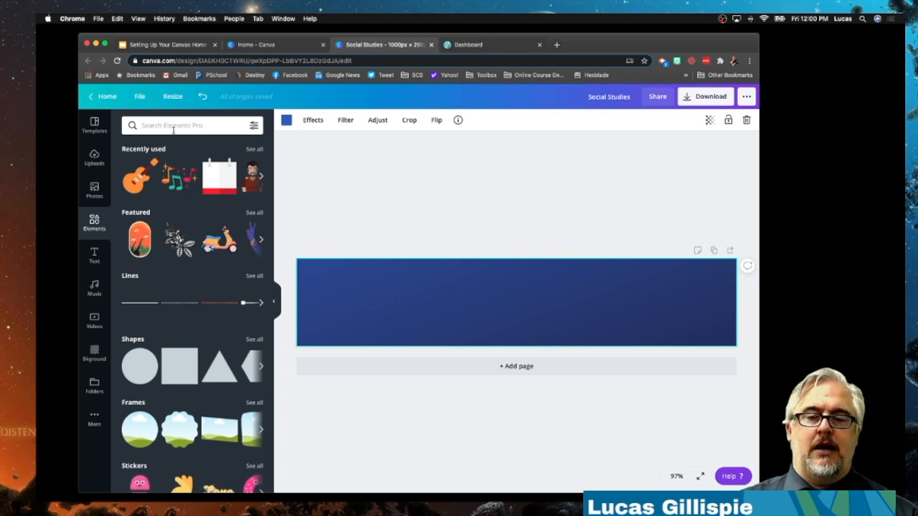
pyautogui.click(173, 127)
pyautogui.write('hostoi')
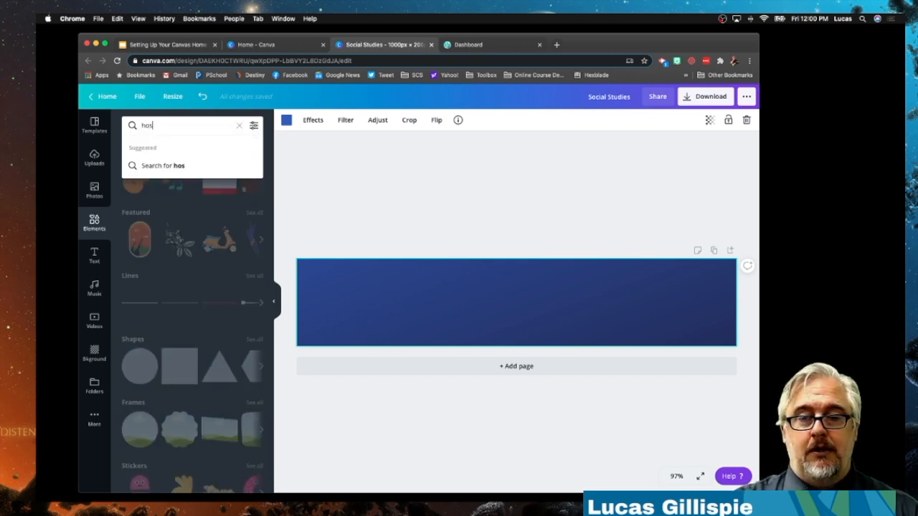
pyautogui.press('BackSpace')
pyautogui.press('BackSpace')
pyautogui.press('BackSpace')
pyautogui.write('istory')
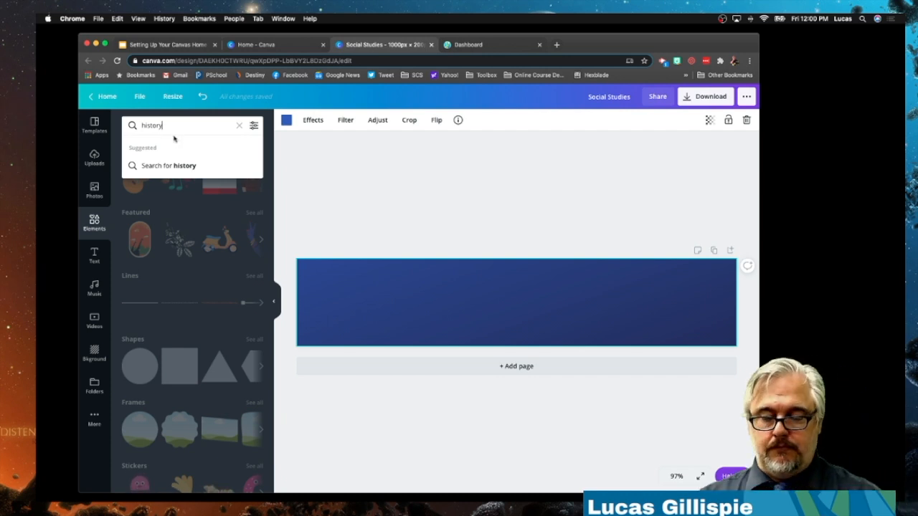
pyautogui.press('Return')
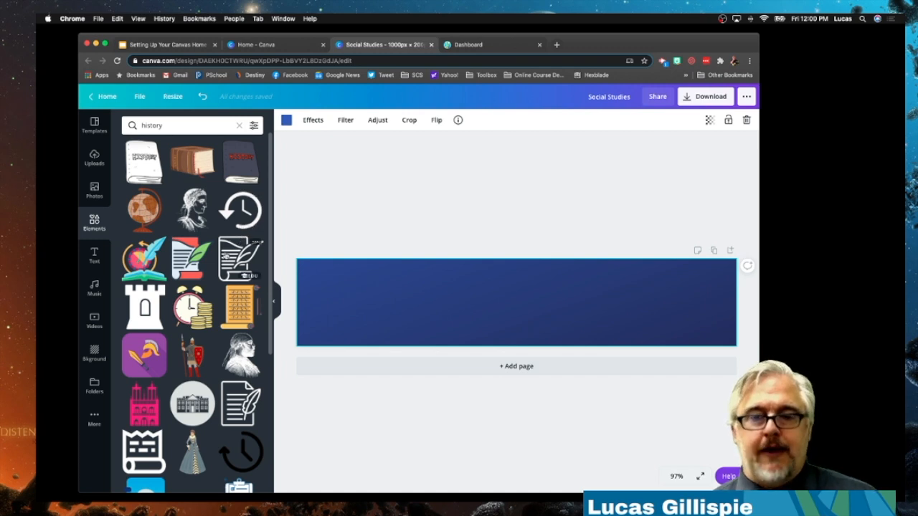
# Add the brown globe graphic, enlarge it to nearly the banner's height, and place it tilted counterclockwise at the banner's left end.
pyautogui.scroll(-3, 227, 254)
pyautogui.scroll(-4, 225, 255)
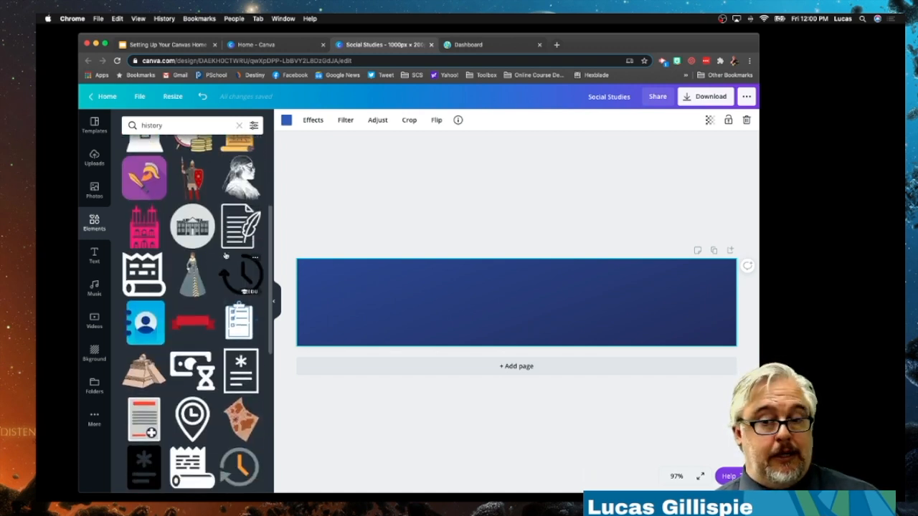
pyautogui.scroll(6, 225, 256)
pyautogui.scroll(1, 225, 255)
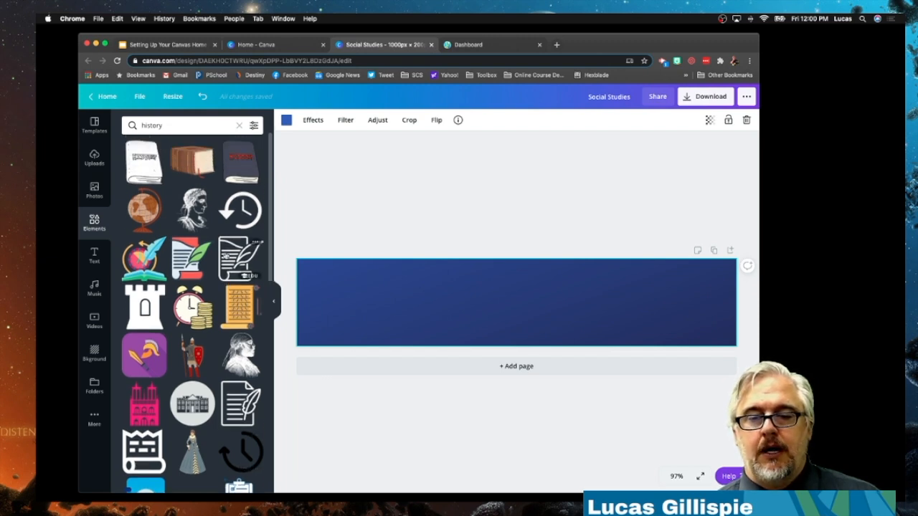
pyautogui.click(150, 213)
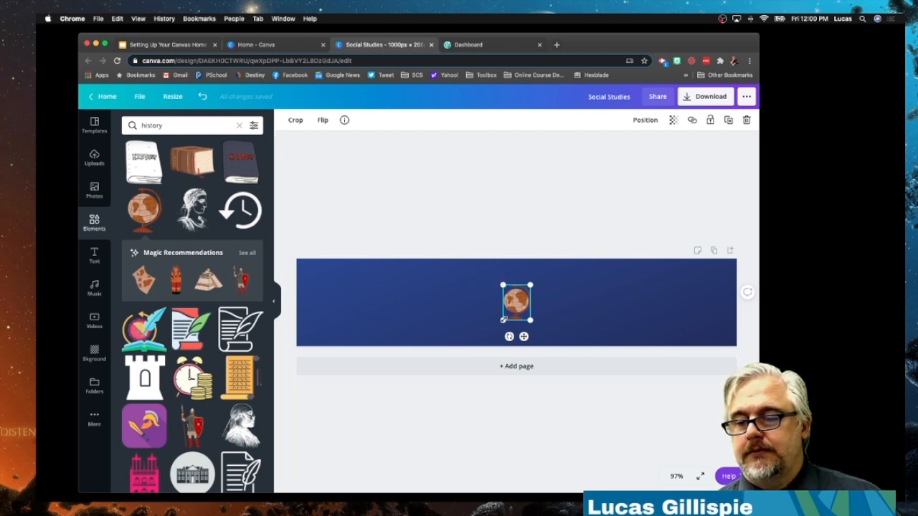
pyautogui.moveTo(503, 320); pyautogui.dragTo(477, 353)
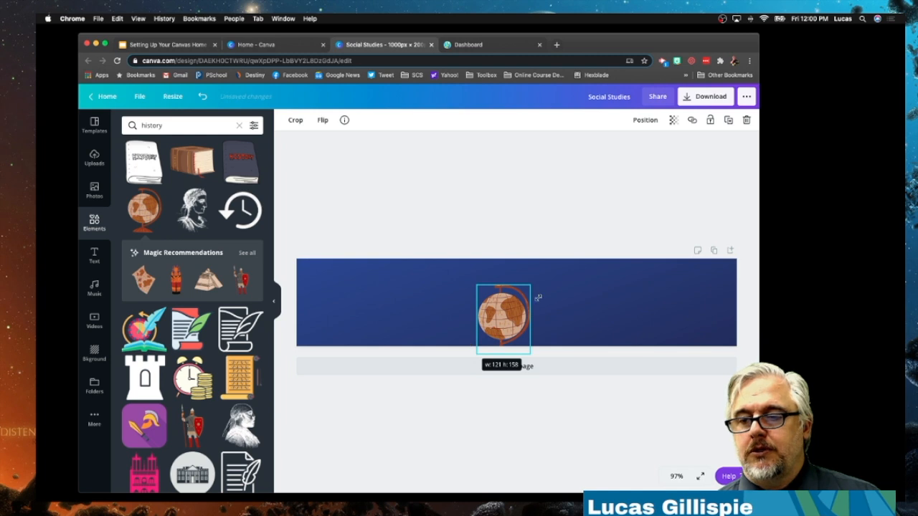
pyautogui.moveTo(529, 285); pyautogui.dragTo(537, 267)
pyautogui.moveTo(502, 303); pyautogui.dragTo(351, 301)
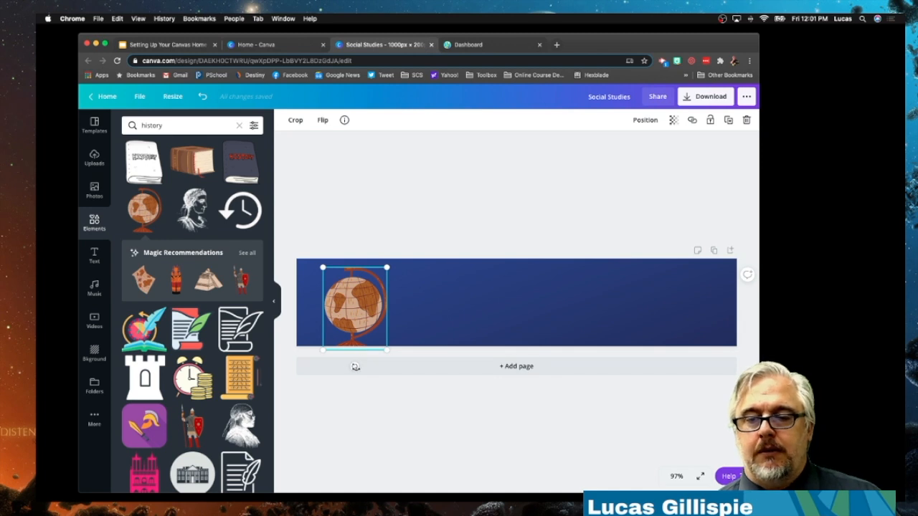
pyautogui.moveTo(356, 366); pyautogui.dragTo(392, 366)
pyautogui.moveTo(348, 313); pyautogui.dragTo(331, 314)
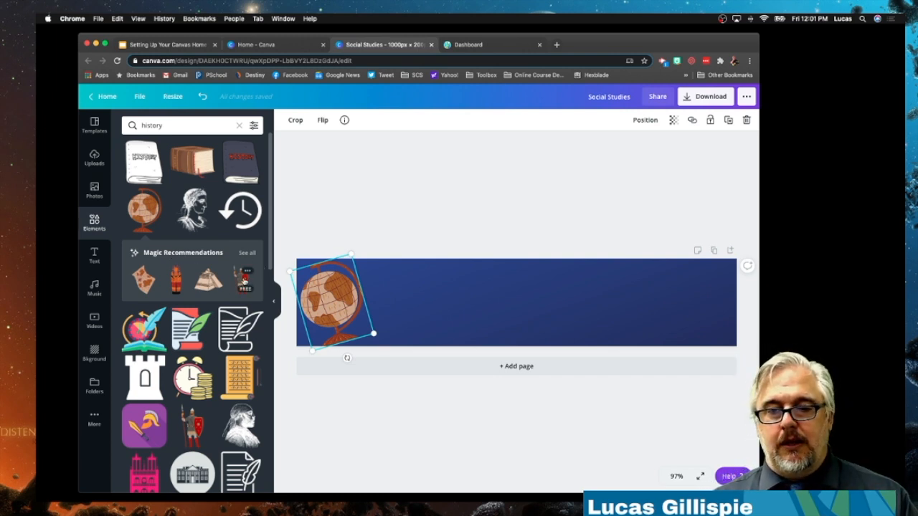
# Add the recommended soldier with the red shield, enlarged to about the banner's full height at its right end.
pyautogui.click(244, 281)
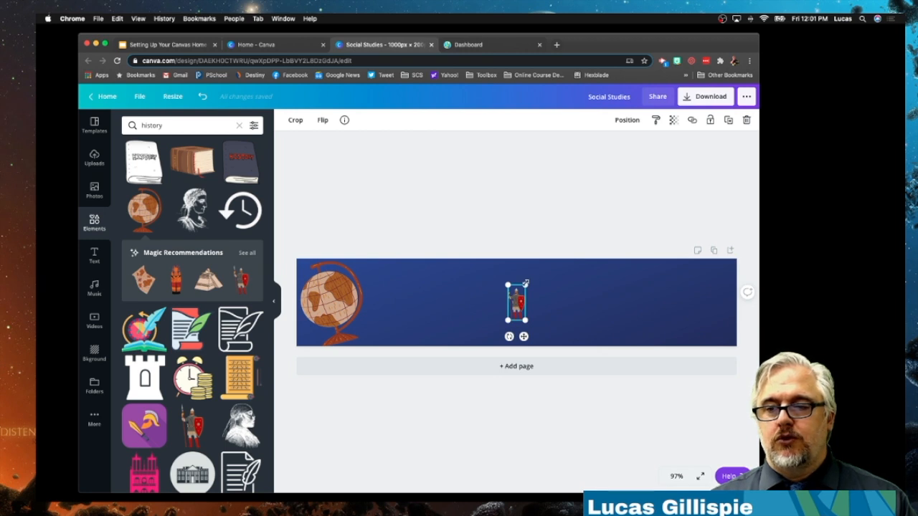
pyautogui.moveTo(527, 284); pyautogui.dragTo(538, 261)
pyautogui.moveTo(507, 322); pyautogui.dragTo(507, 334)
pyautogui.moveTo(534, 298); pyautogui.dragTo(725, 325)
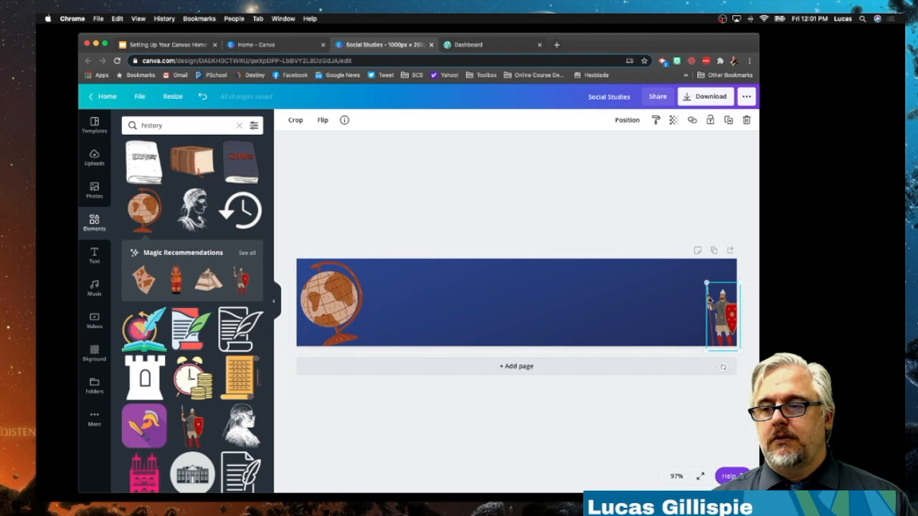
pyautogui.moveTo(706, 283); pyautogui.dragTo(691, 251)
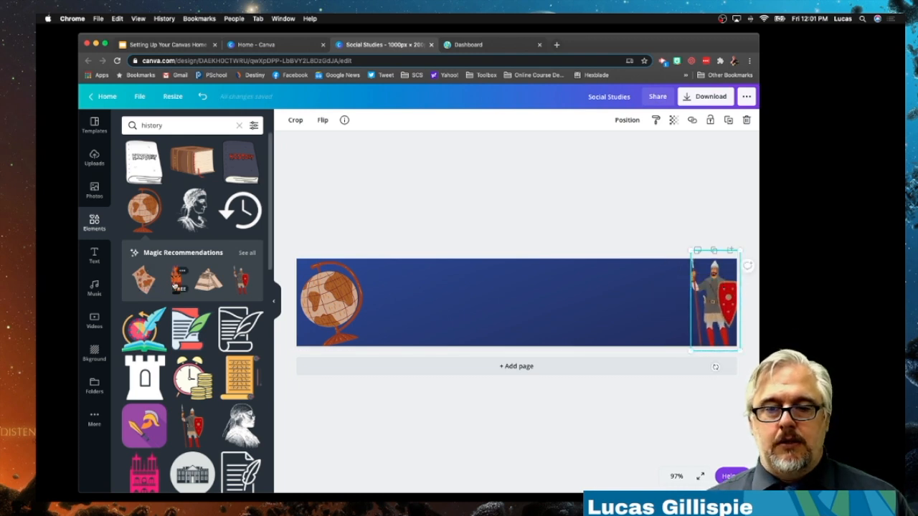
# Add the recommended orange Egyptian sarcophagus graphic, enlarge it, and place it overlapping the globe's right side.
pyautogui.click(175, 280)
pyautogui.moveTo(508, 324); pyautogui.dragTo(500, 350)
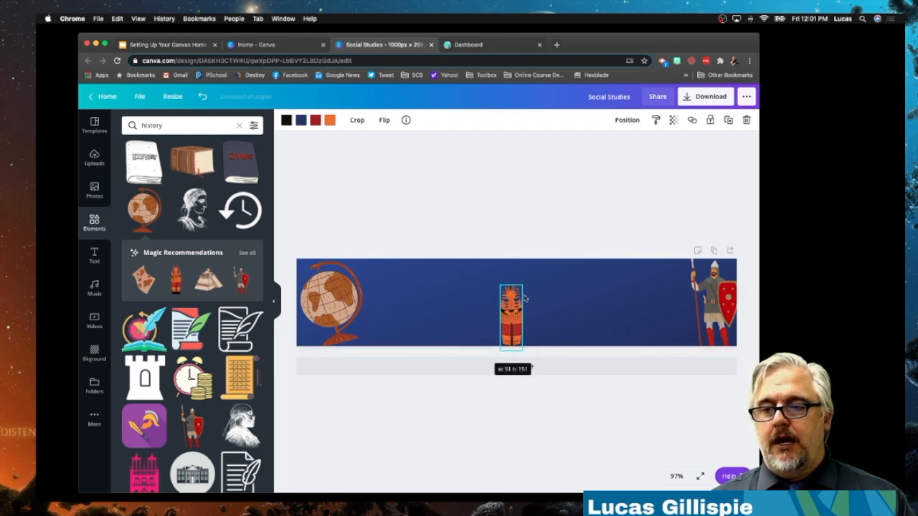
pyautogui.moveTo(522, 285); pyautogui.dragTo(366, 306)
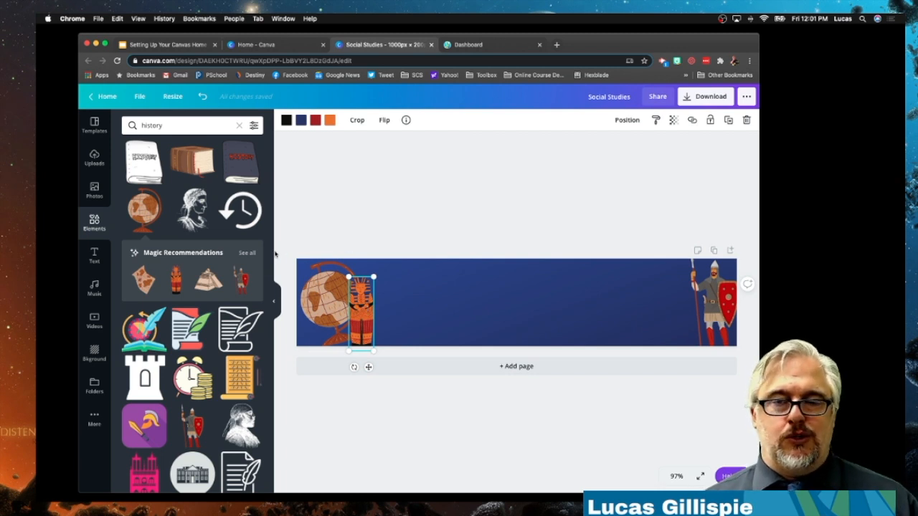
# Add the graphic of the woman in the long blue-grey gown, enlarge it, and place it just left of the soldier.
pyautogui.scroll(-5, 233, 250)
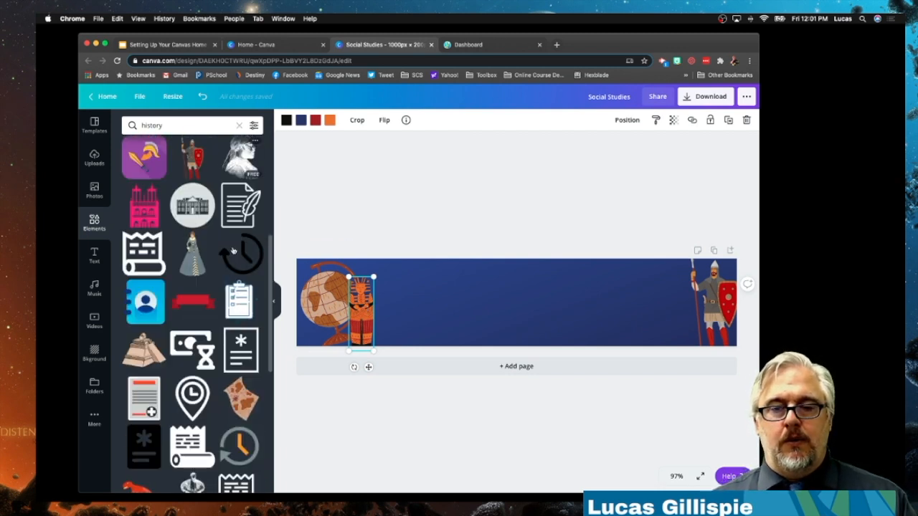
pyautogui.click(196, 261)
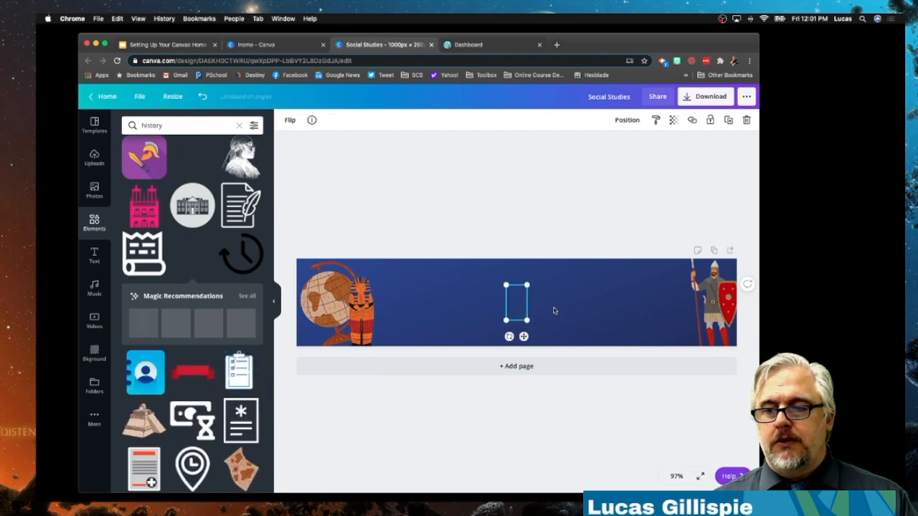
pyautogui.moveTo(527, 285); pyautogui.dragTo(657, 264)
pyautogui.moveTo(657, 307); pyautogui.dragTo(682, 311)
pyautogui.click(469, 230)
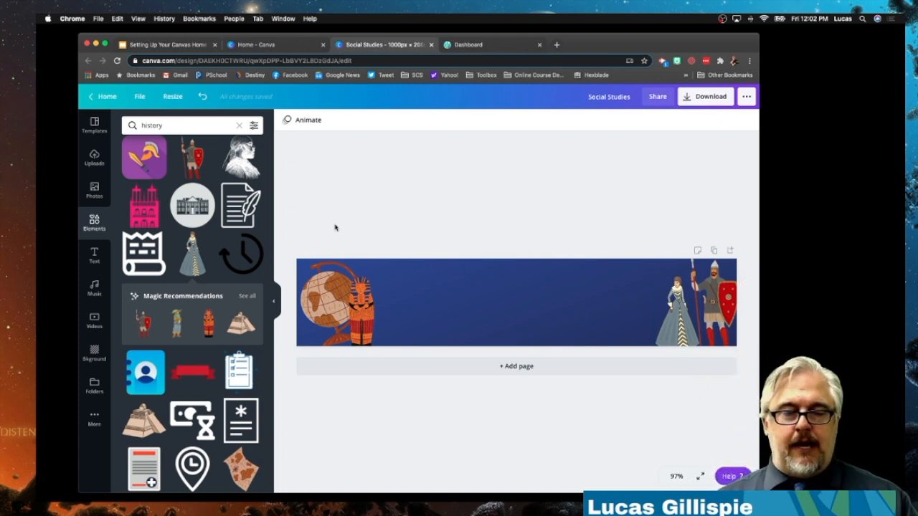
# Add a heading text box to the banner and set its font size to 56.
pyautogui.click(88, 263)
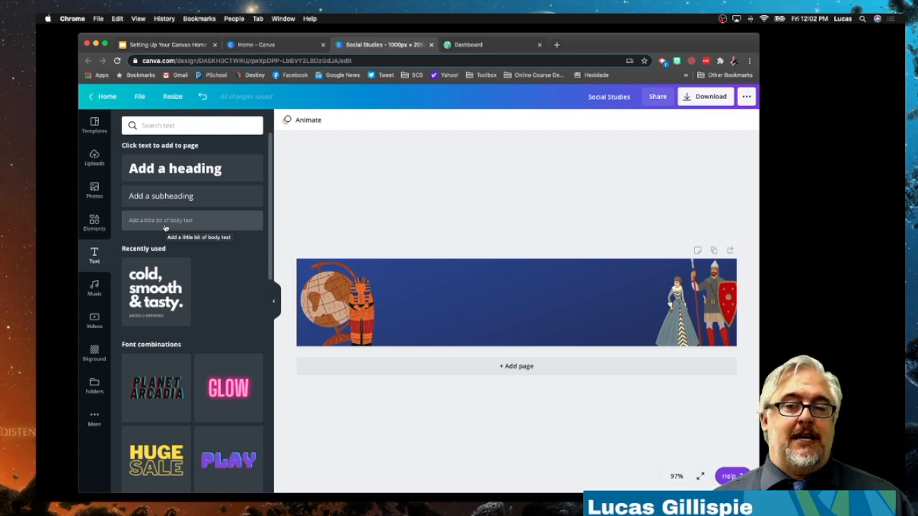
pyautogui.click(160, 172)
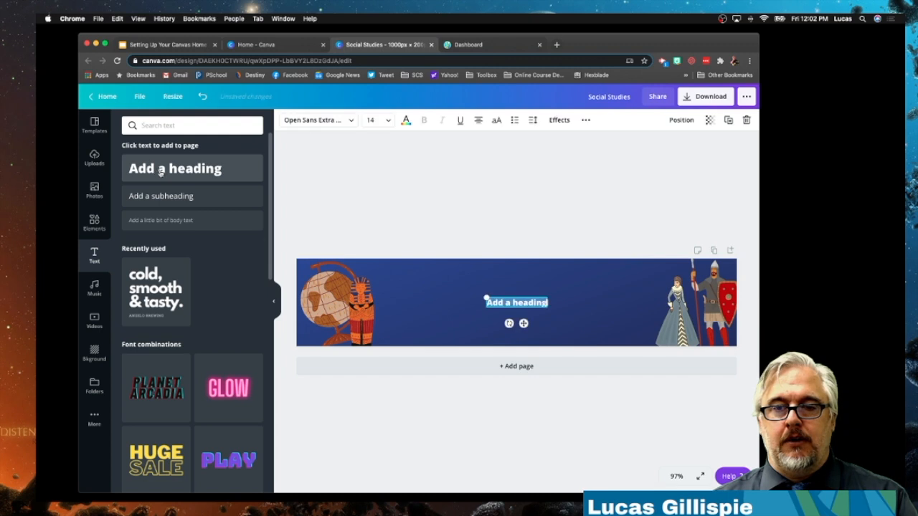
pyautogui.click(376, 120)
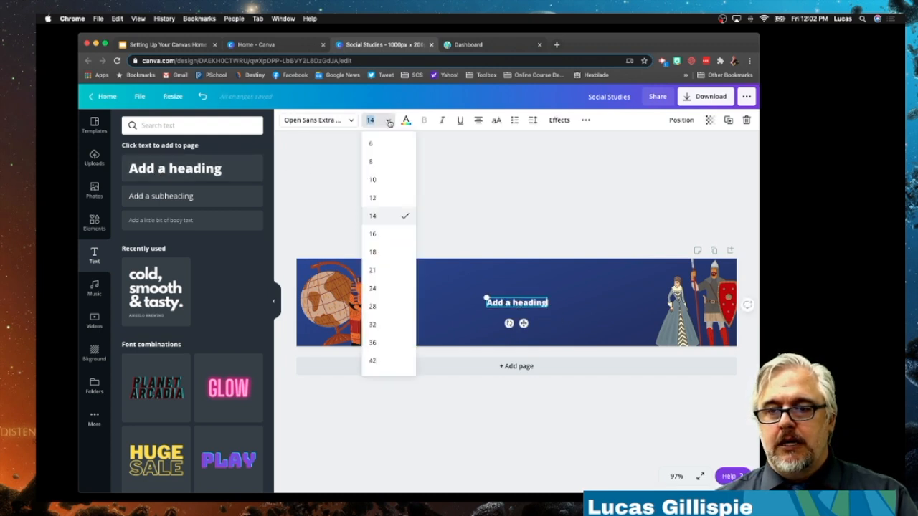
pyautogui.click(385, 360)
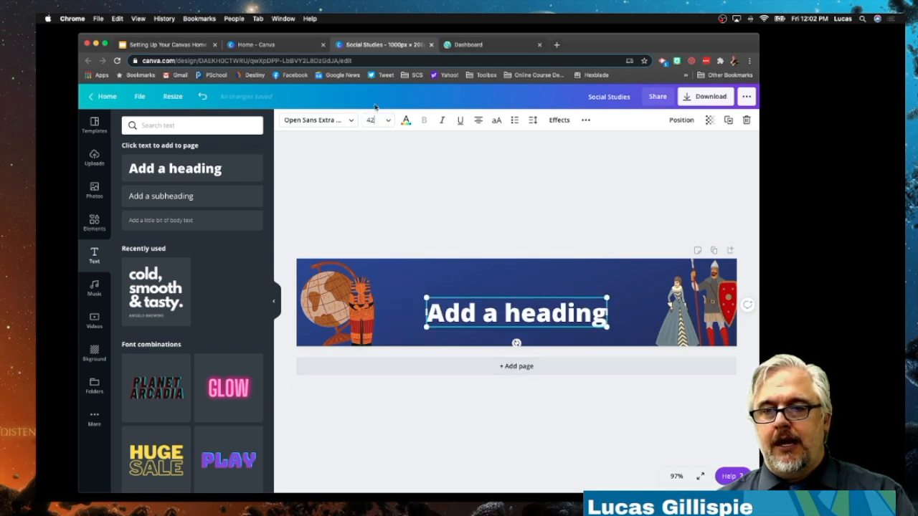
pyautogui.click(376, 120)
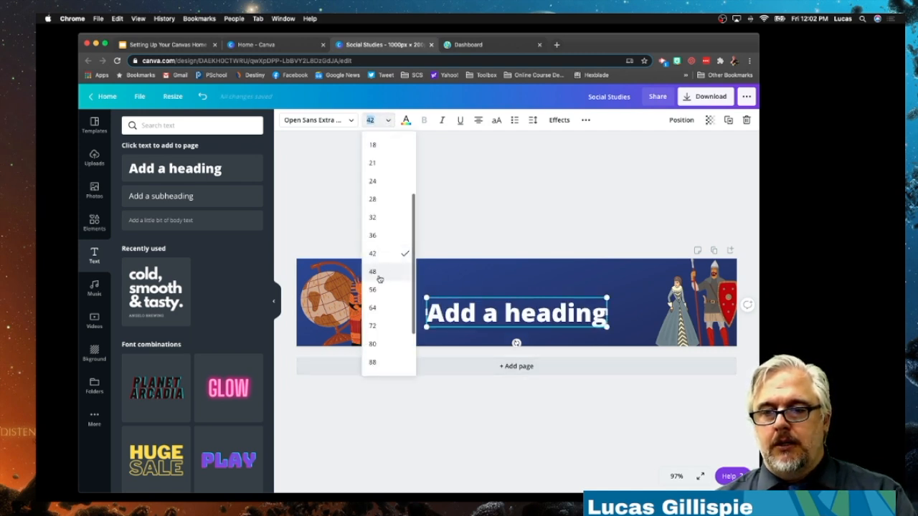
pyautogui.click(378, 290)
# Replace the heading's text with "History" and centre it horizontally and vertically on the banner.
pyautogui.click(485, 323)
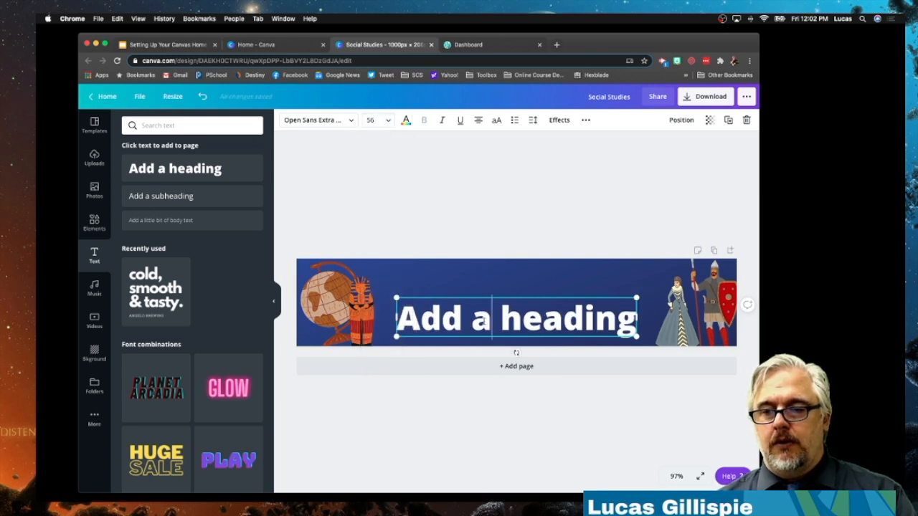
pyautogui.press('super+a')
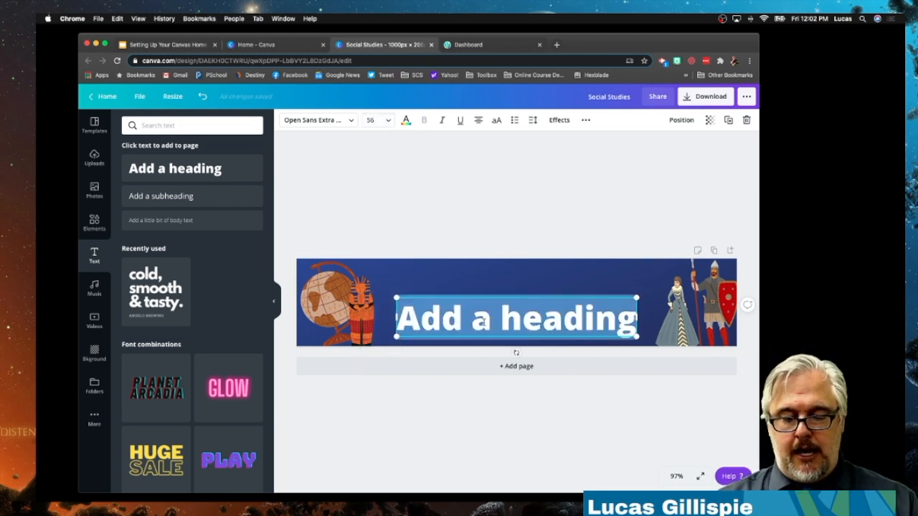
pyautogui.write('Hisotr')
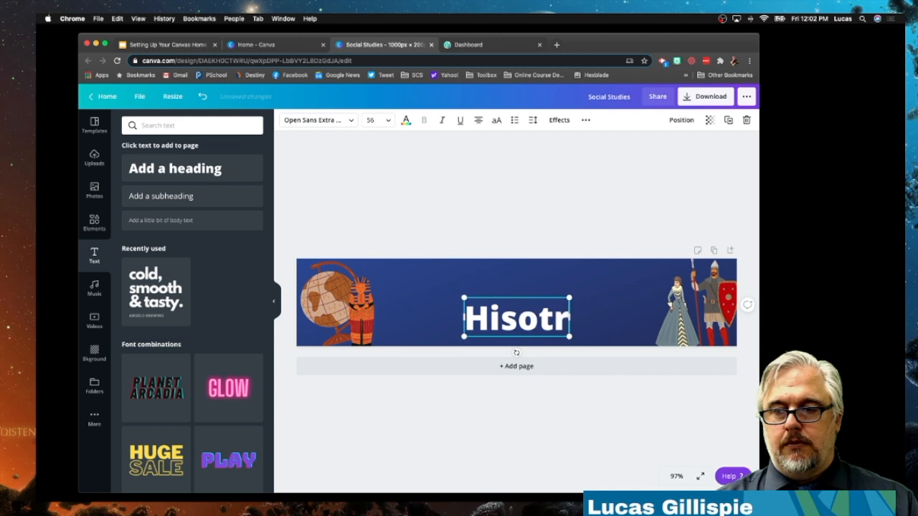
pyautogui.press('BackSpace')
pyautogui.press('BackSpace')
pyautogui.press('BackSpace')
pyautogui.write('tory')
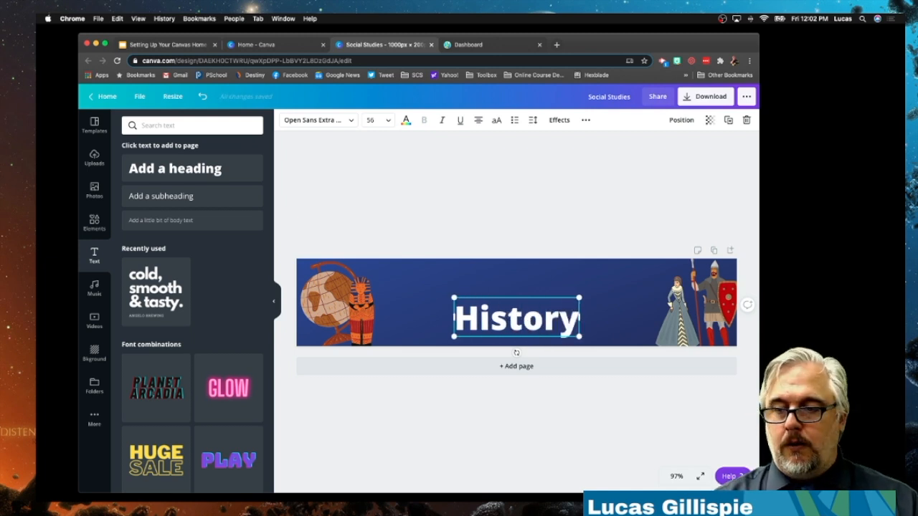
pyautogui.click(521, 239)
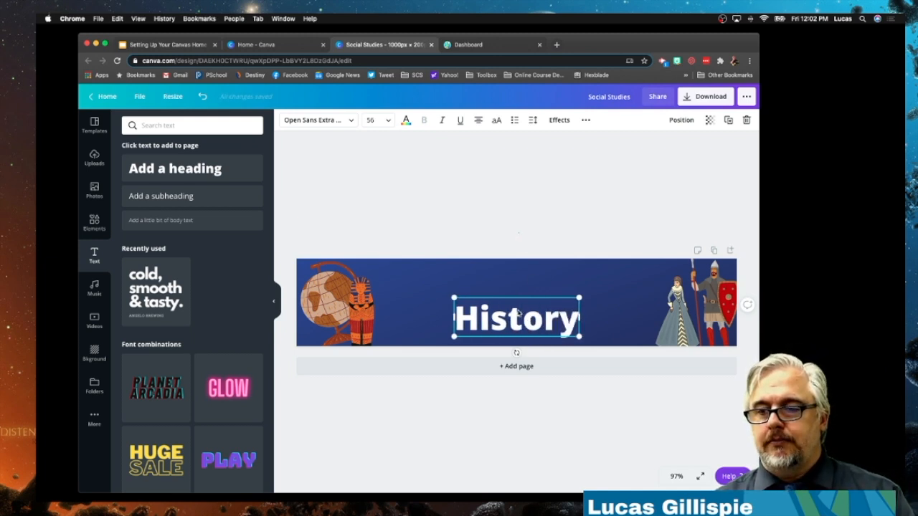
pyautogui.moveTo(515, 320); pyautogui.dragTo(513, 307)
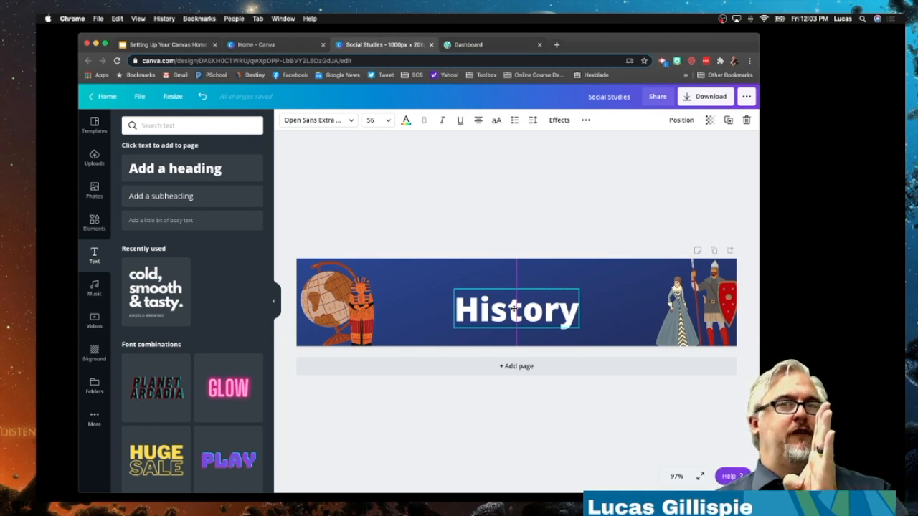
pyautogui.moveTo(513, 307); pyautogui.dragTo(513, 304)
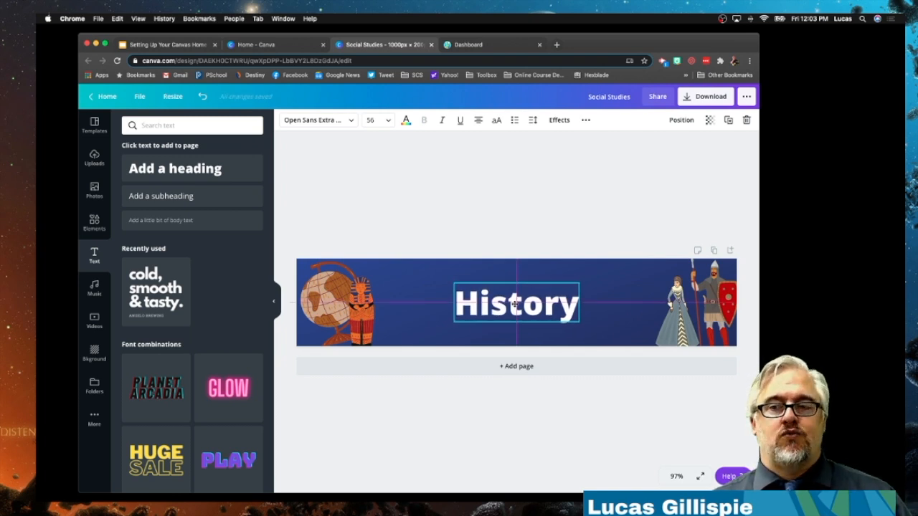
# Align the "History" heading on the banner's centre guides and deselect it.
pyautogui.moveTo(513, 304); pyautogui.dragTo(514, 304)
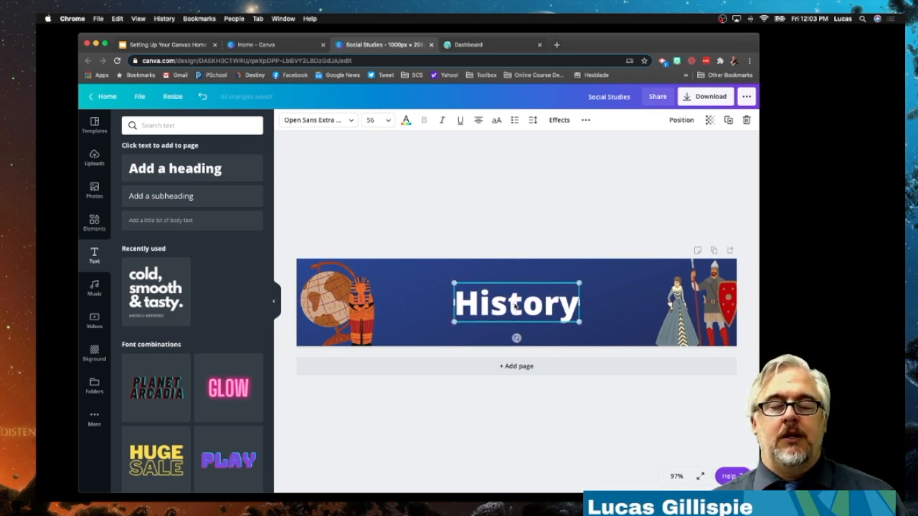
pyautogui.click(533, 239)
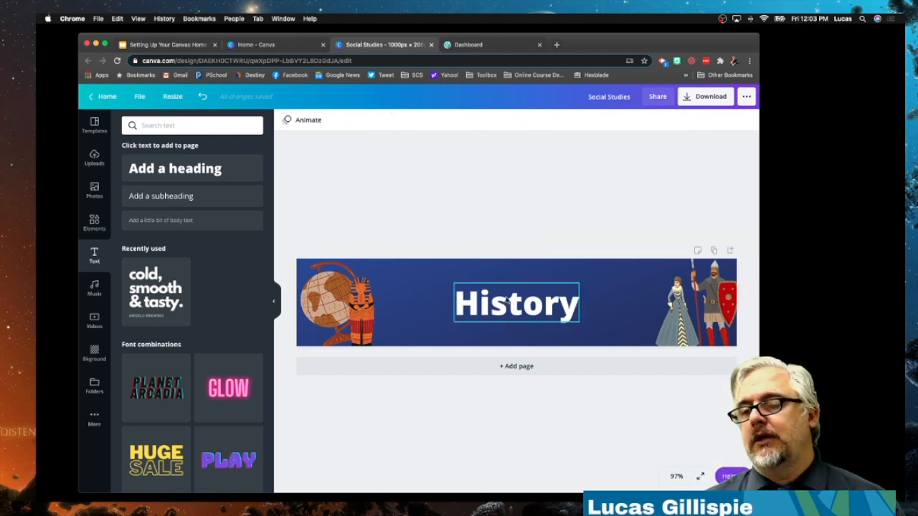
# Try the Abhaya Libre Regular font on the "History" heading, and switch it back to Open Sans Extra Bold.
pyautogui.click(506, 302)
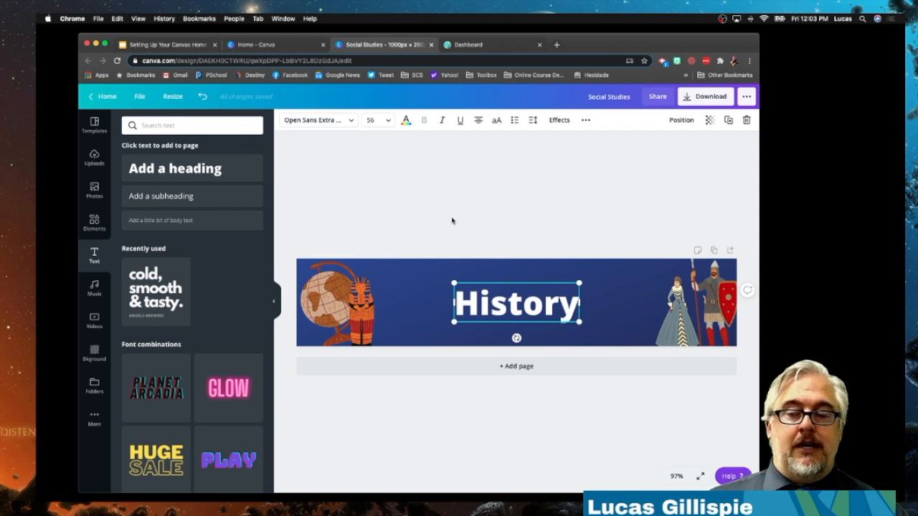
pyautogui.click(351, 122)
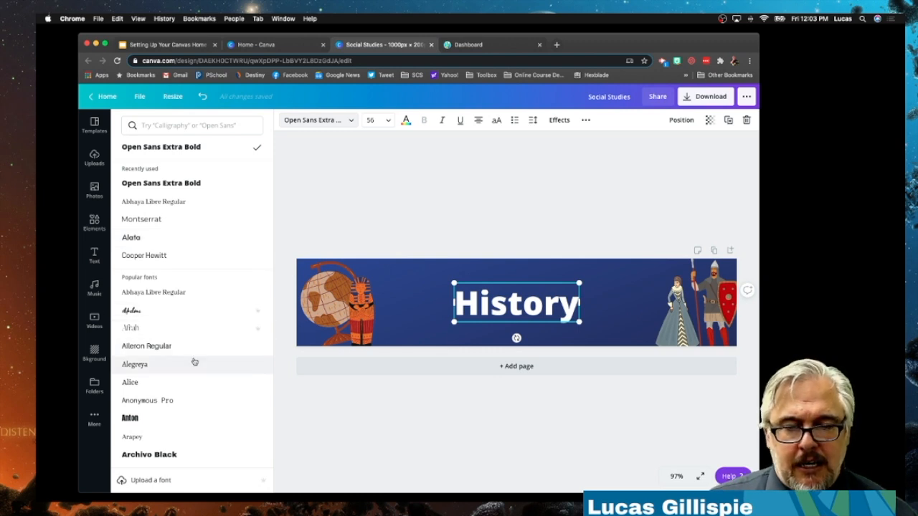
pyautogui.click(166, 204)
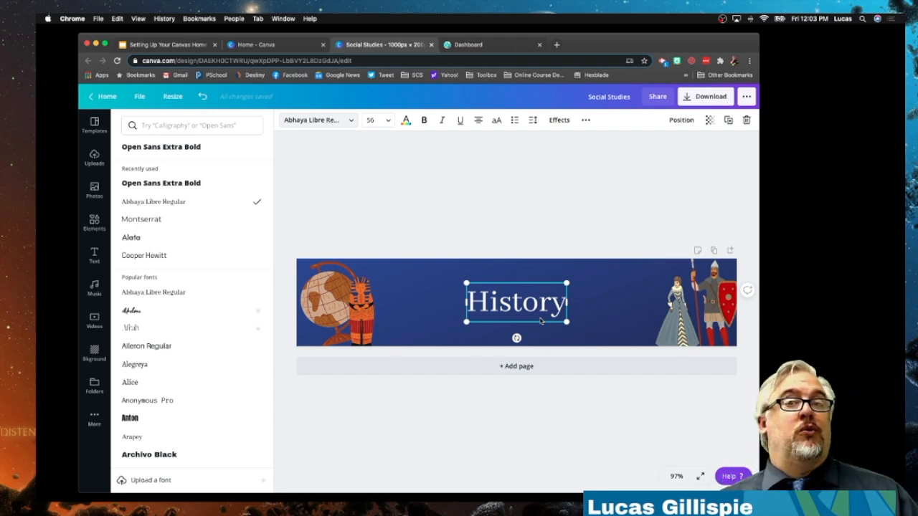
pyautogui.doubleClick(513, 309)
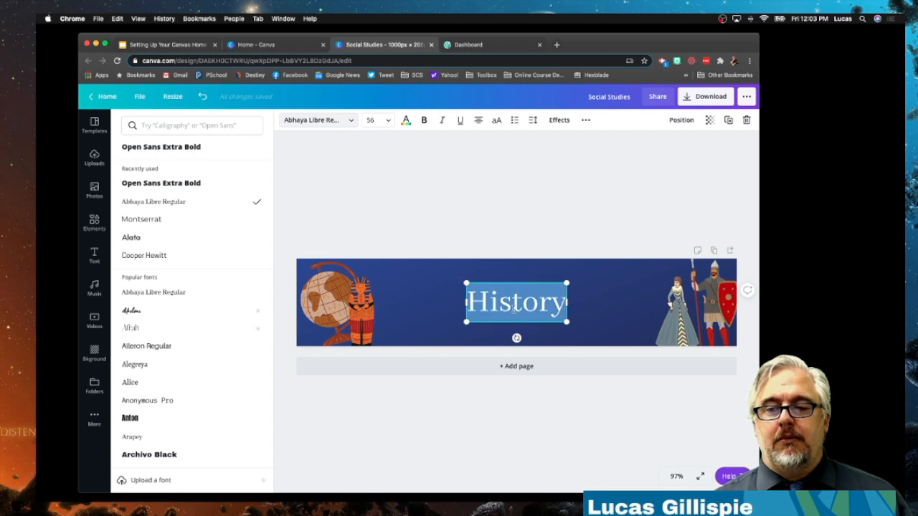
pyautogui.click(161, 147)
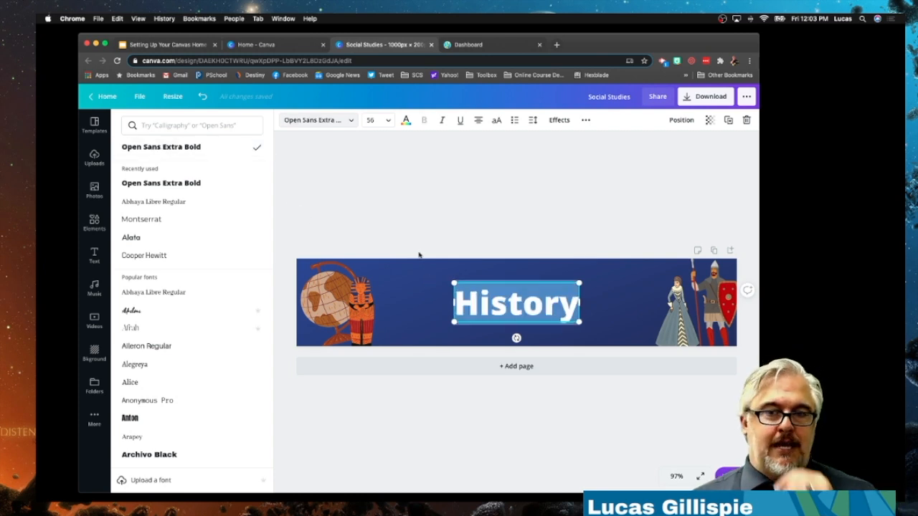
pyautogui.press('Escape')
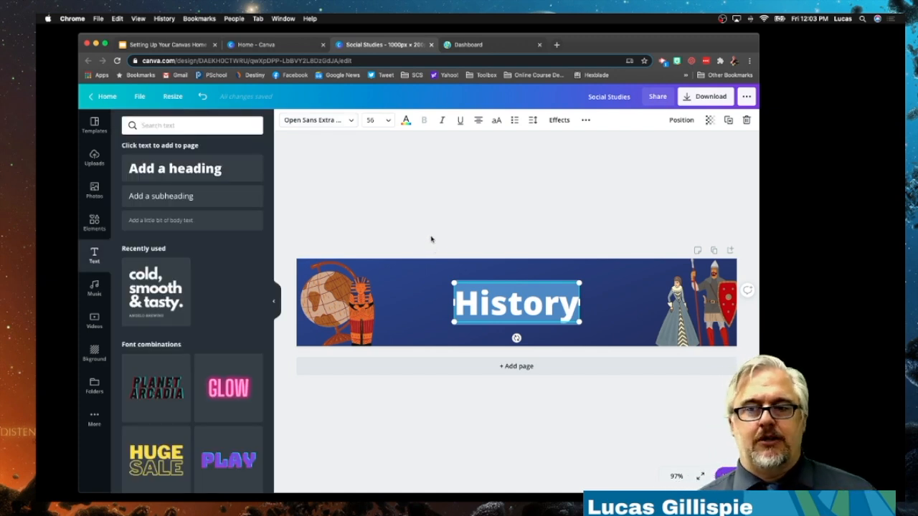
pyautogui.click(428, 257)
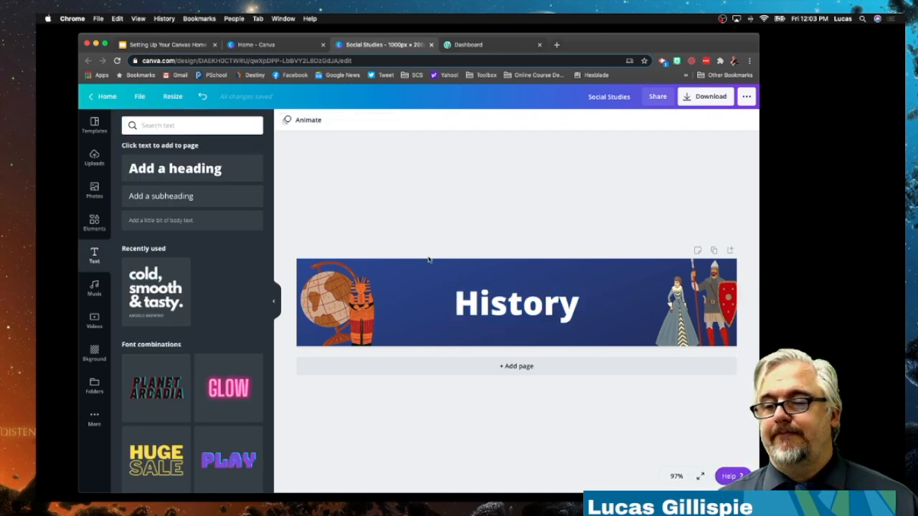
# Apply the Lift text effect to the "History" heading and deselect it.
pyautogui.click(478, 310)
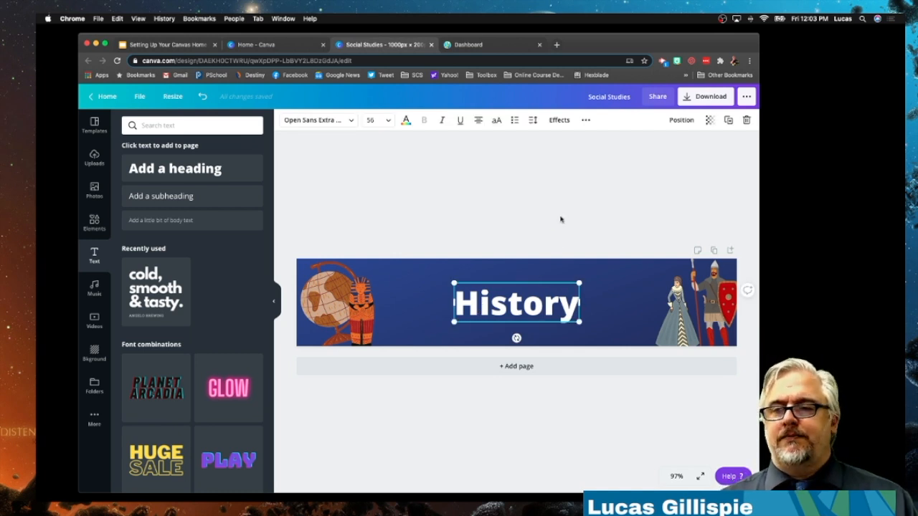
pyautogui.click(565, 121)
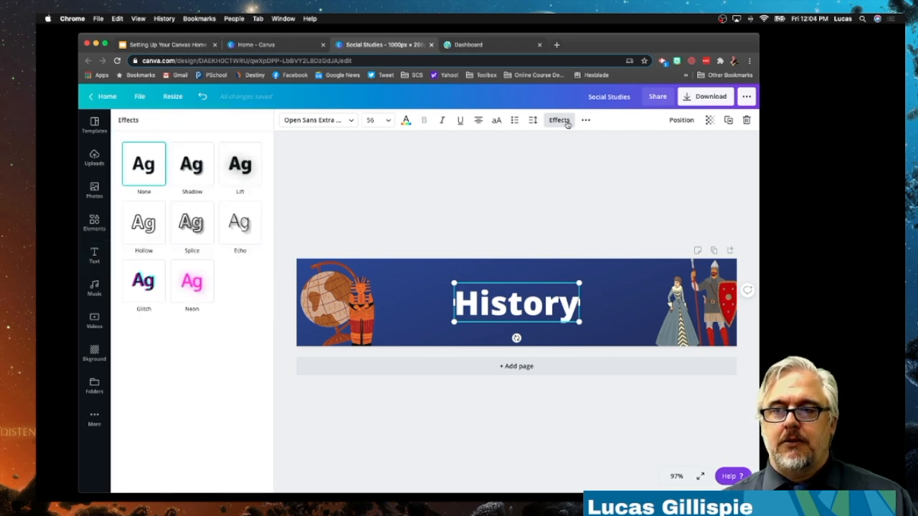
pyautogui.click(249, 168)
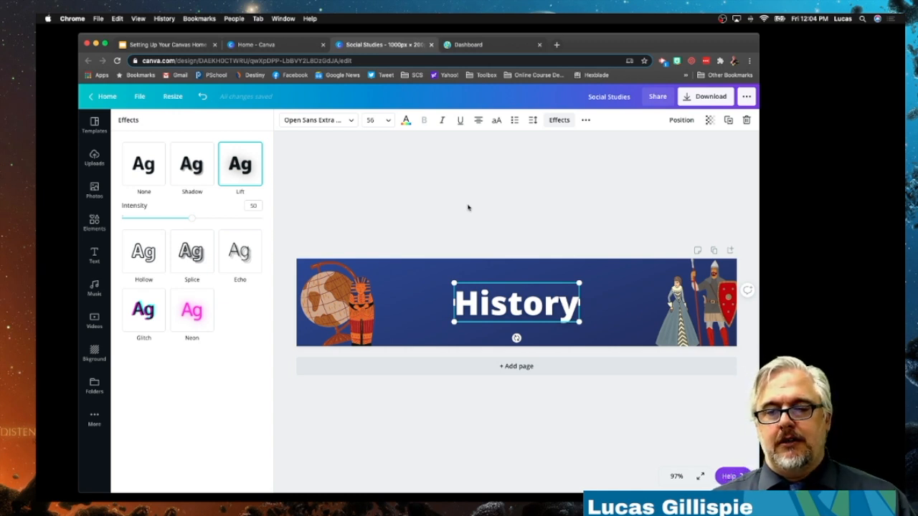
pyautogui.click(410, 296)
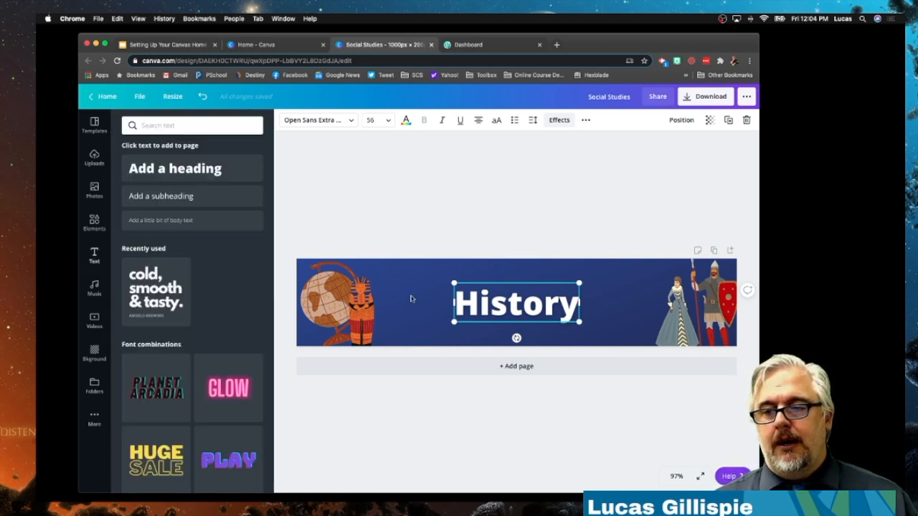
pyautogui.click(537, 220)
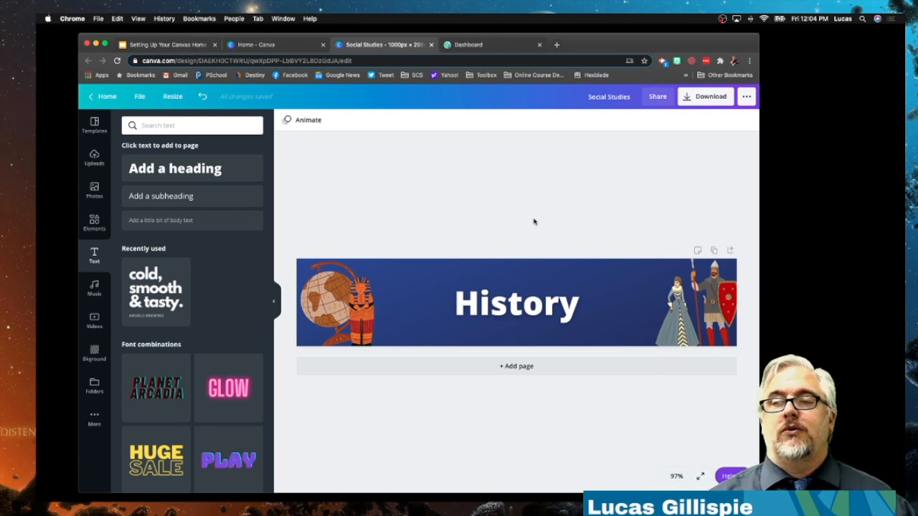
# Rename the design as History-Banner.
pyautogui.click(608, 96)
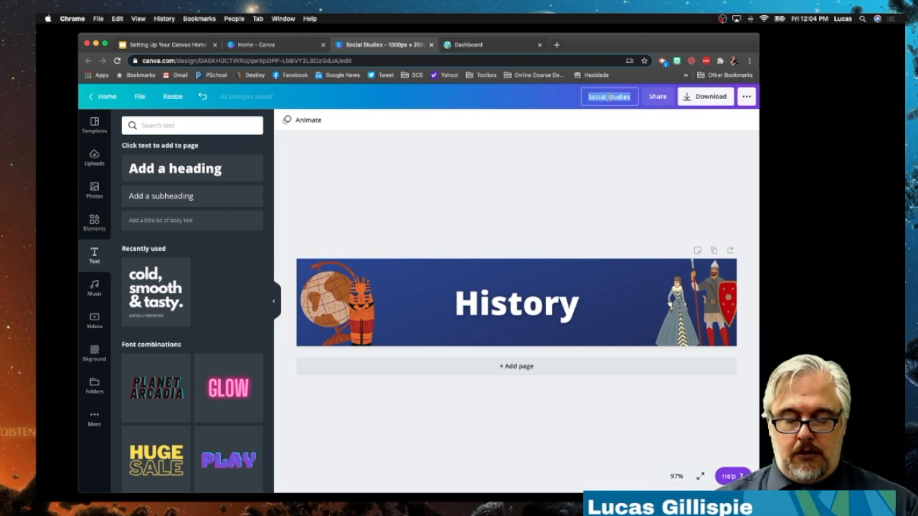
pyautogui.write('Hist')
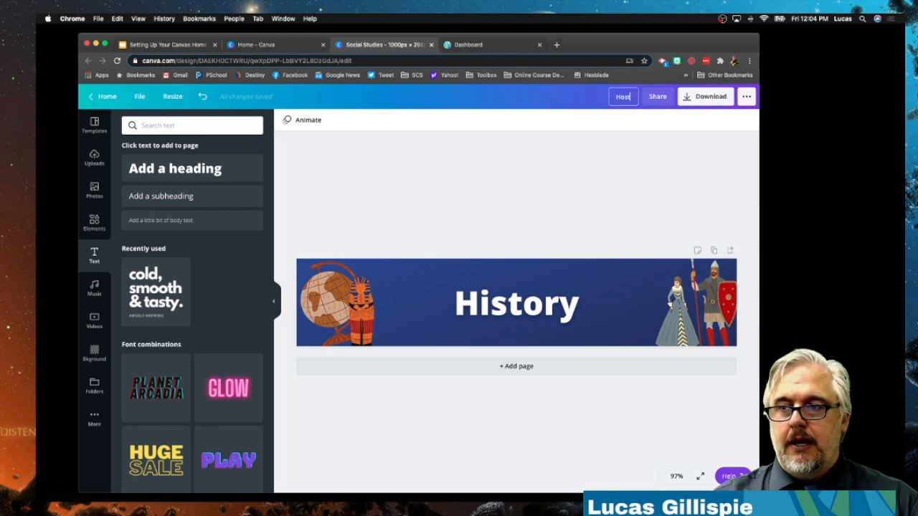
pyautogui.write('ory')
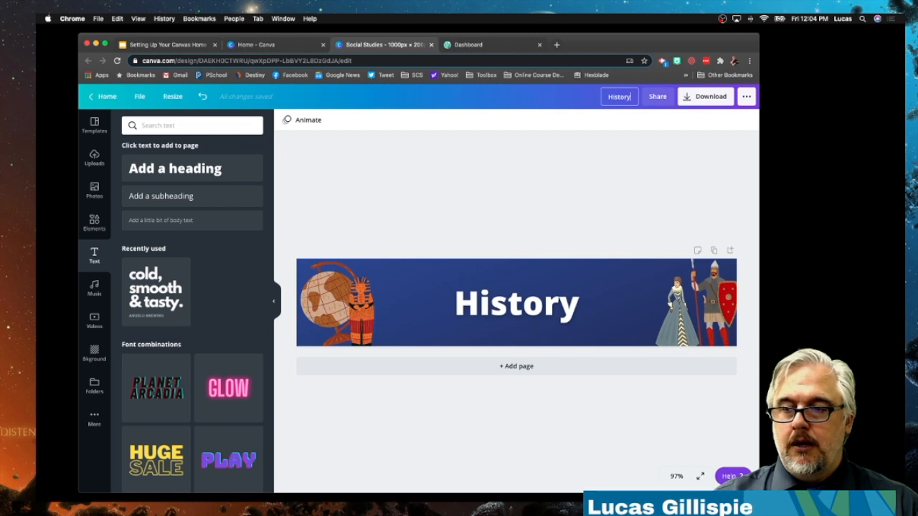
pyautogui.write('-Banner')
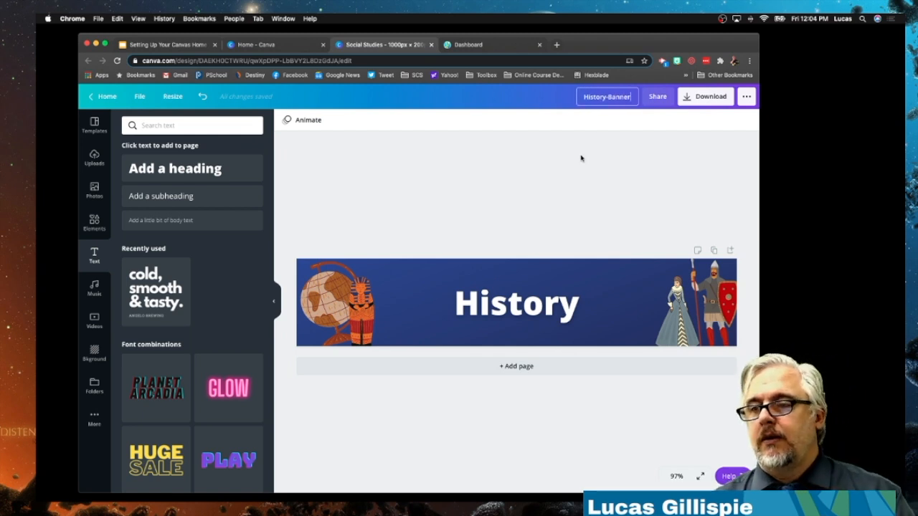
pyautogui.press('Return')
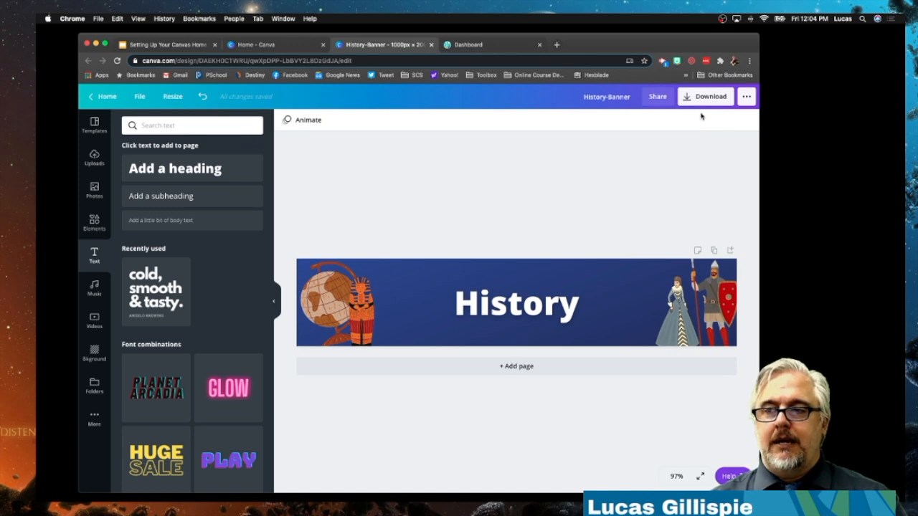
# Download the banner as a PNG and place the History-Banner.png file on the desktop above MUSIC.png.
pyautogui.click(702, 100)
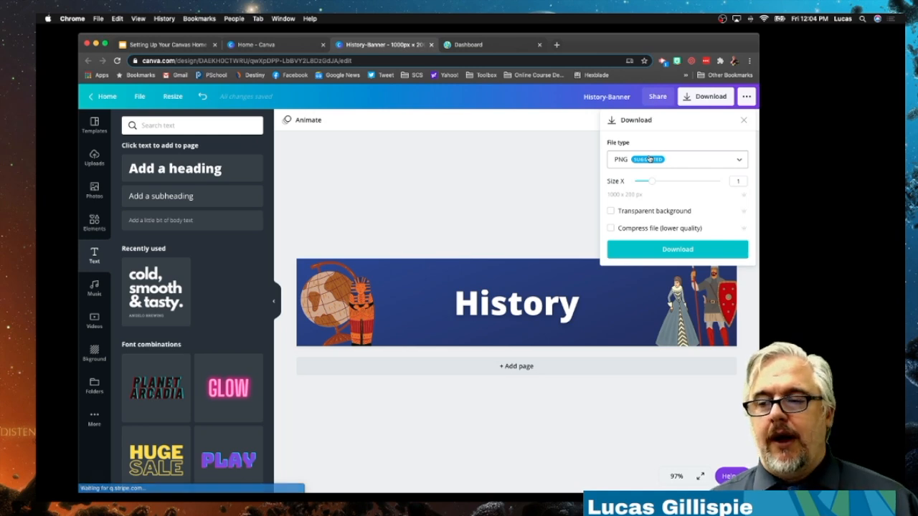
pyautogui.moveTo(723, 46); pyautogui.dragTo(828, 43)
pyautogui.click(765, 246)
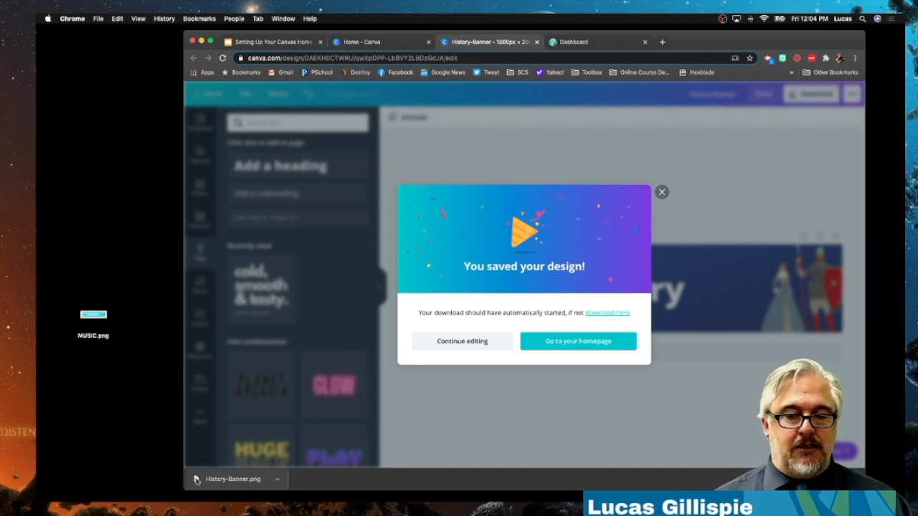
pyautogui.moveTo(181, 403); pyautogui.dragTo(105, 241)
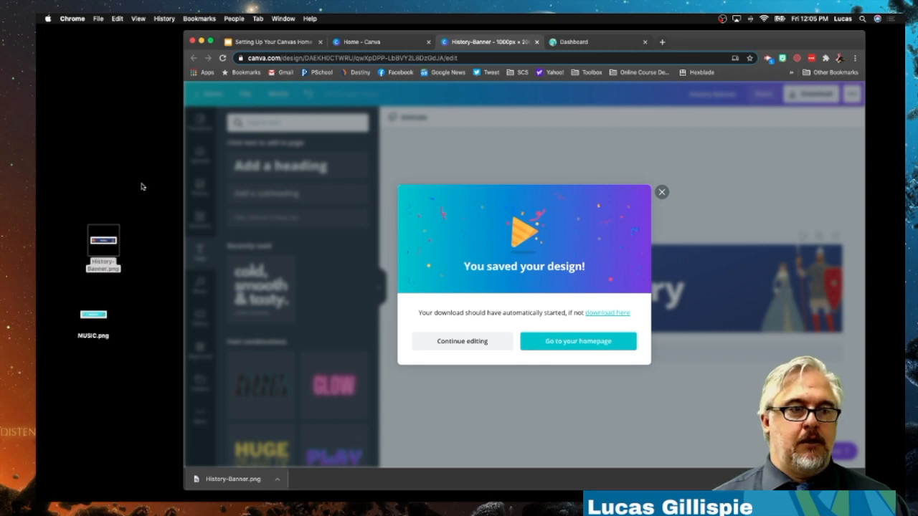
pyautogui.click(663, 192)
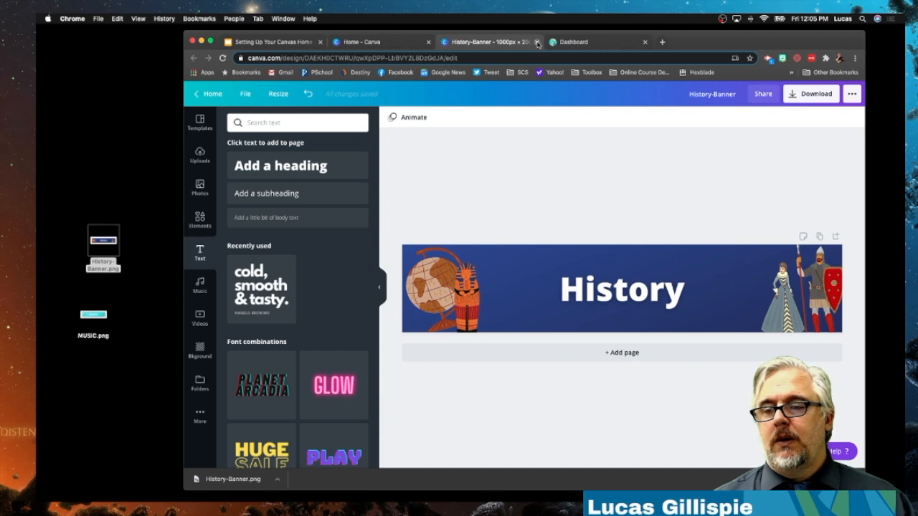
# Switch to Canvas and open the Demo-Course front page for editing.
pyautogui.click(579, 46)
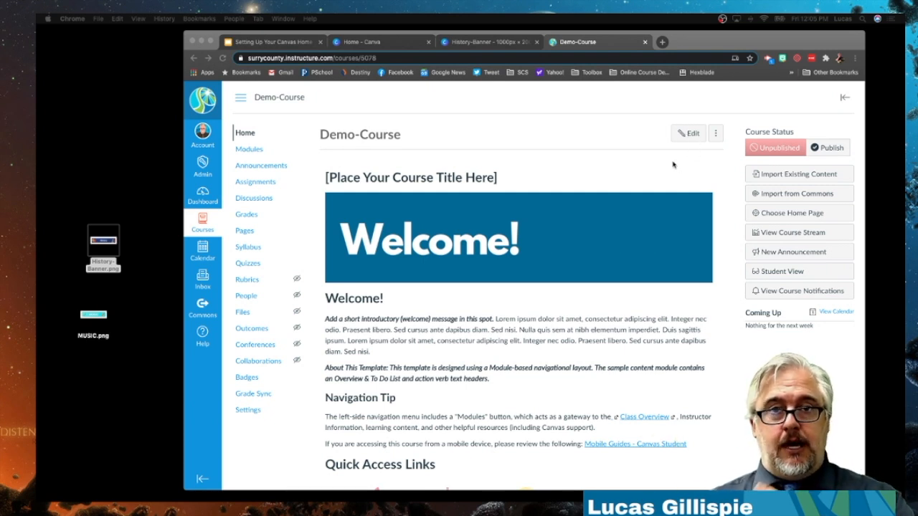
pyautogui.click(681, 134)
pyautogui.click(681, 134)
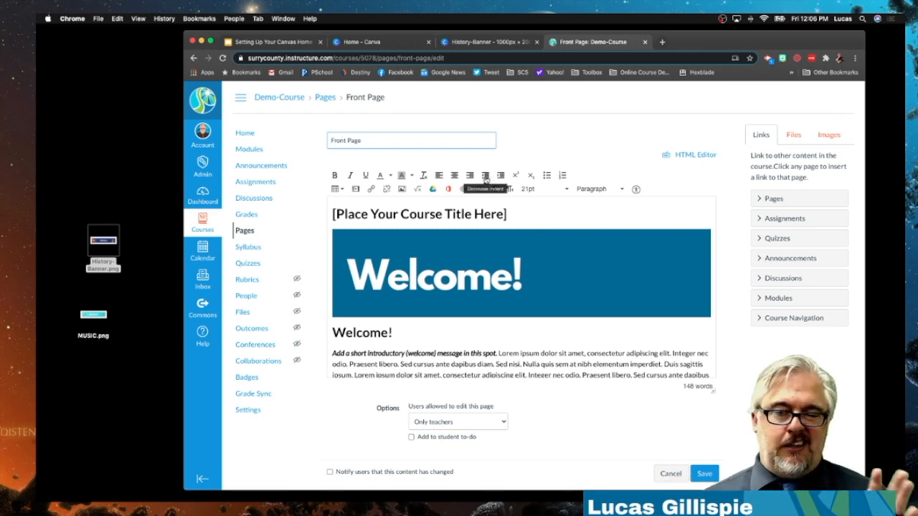
# Delete the blue "Welcome!" banner image below the course title placeholder.
pyautogui.click(509, 215)
pyautogui.scroll(-1, 522, 241)
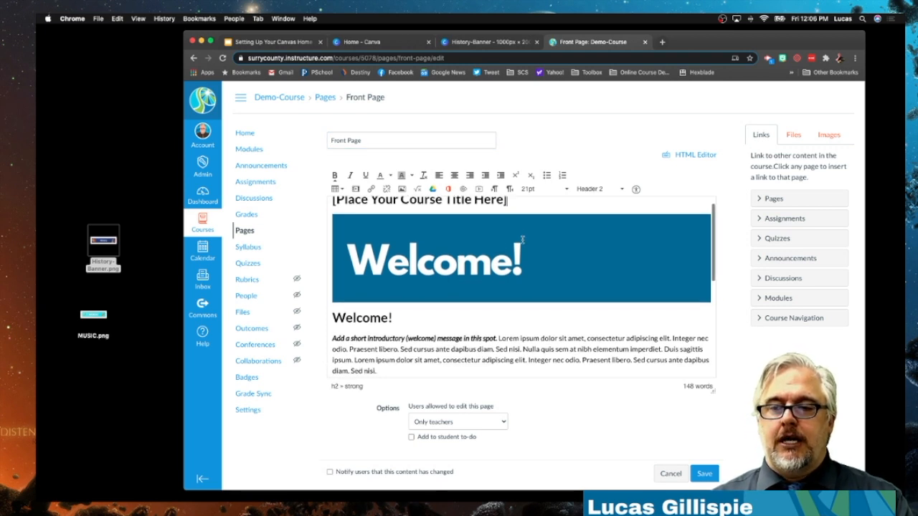
pyautogui.click(526, 242)
pyautogui.scroll(1, 526, 241)
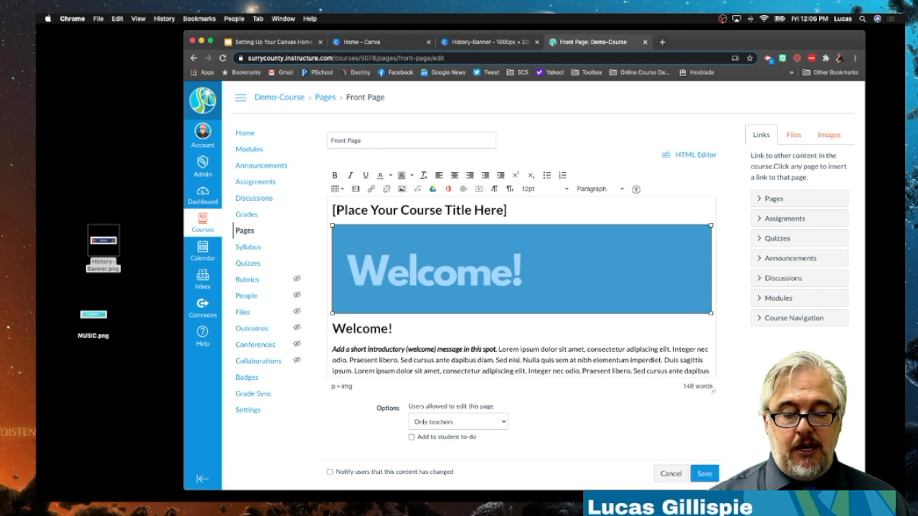
pyautogui.press('BackSpace')
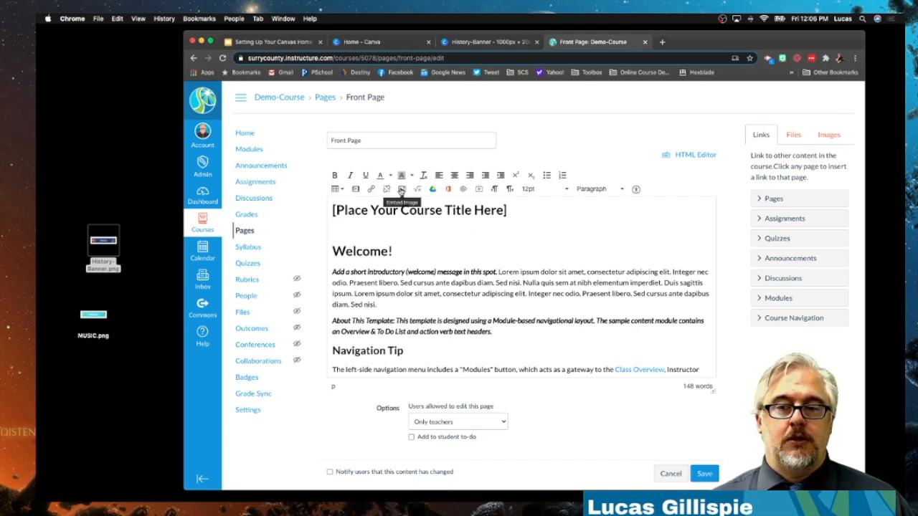
# Start embedding an image below the course title and upload History-Banner.png from the desktop into the course_image folder of the course files.
pyautogui.click(401, 189)
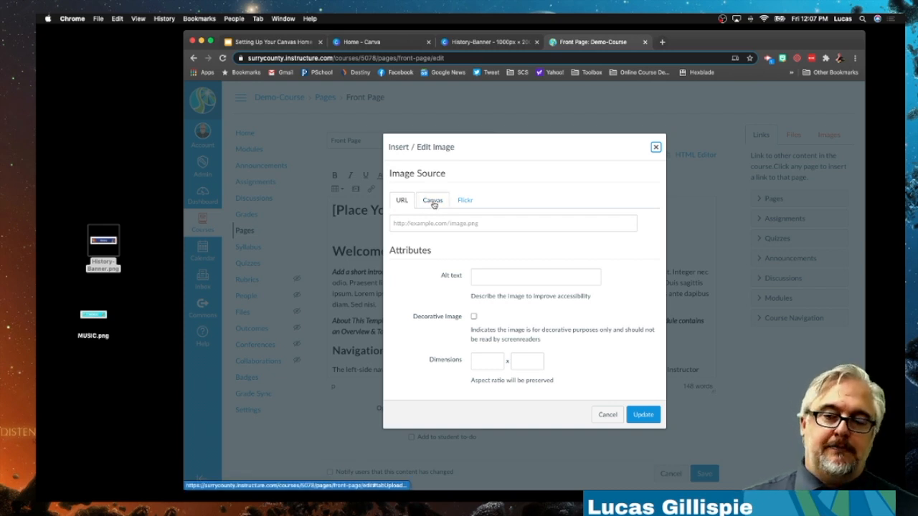
pyautogui.click(433, 202)
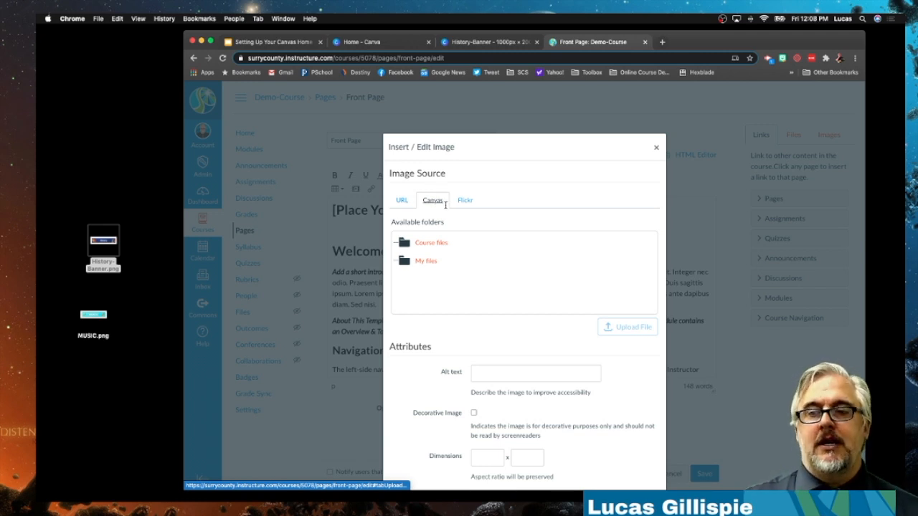
pyautogui.click(479, 247)
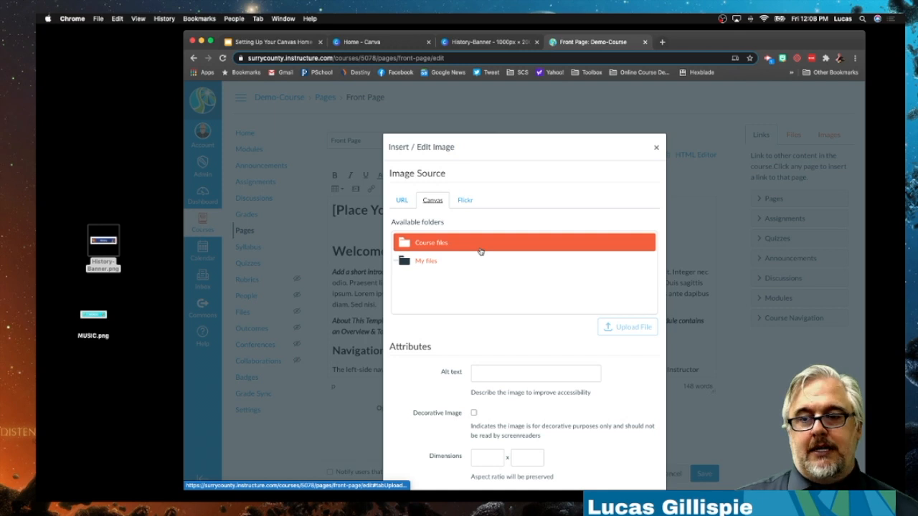
pyautogui.click(425, 245)
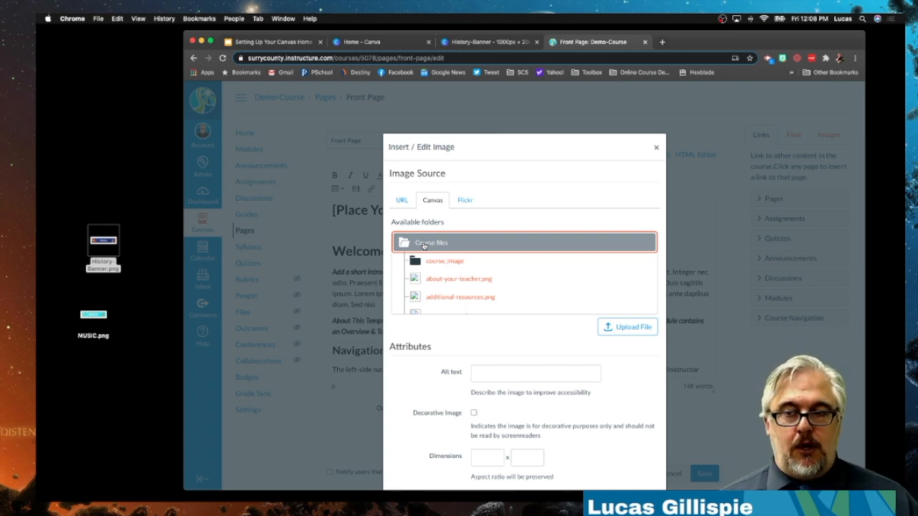
pyautogui.scroll(-1, 424, 246)
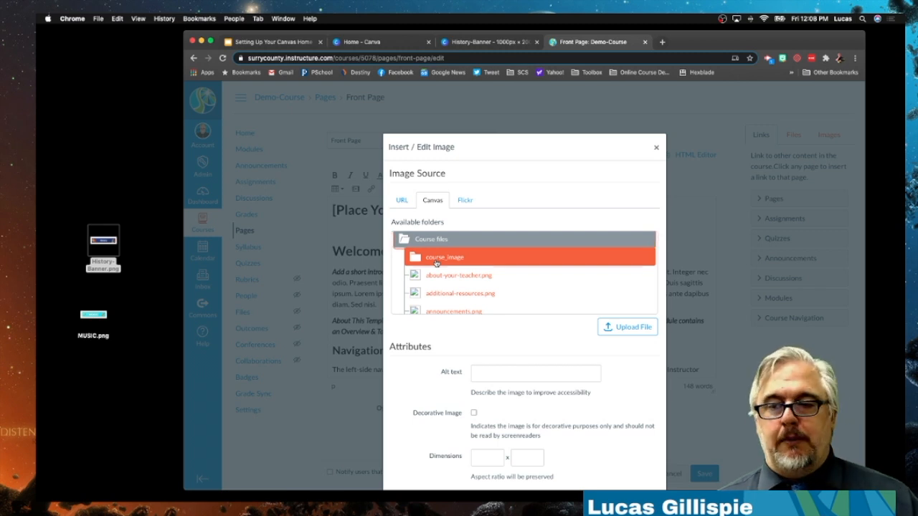
pyautogui.click(436, 258)
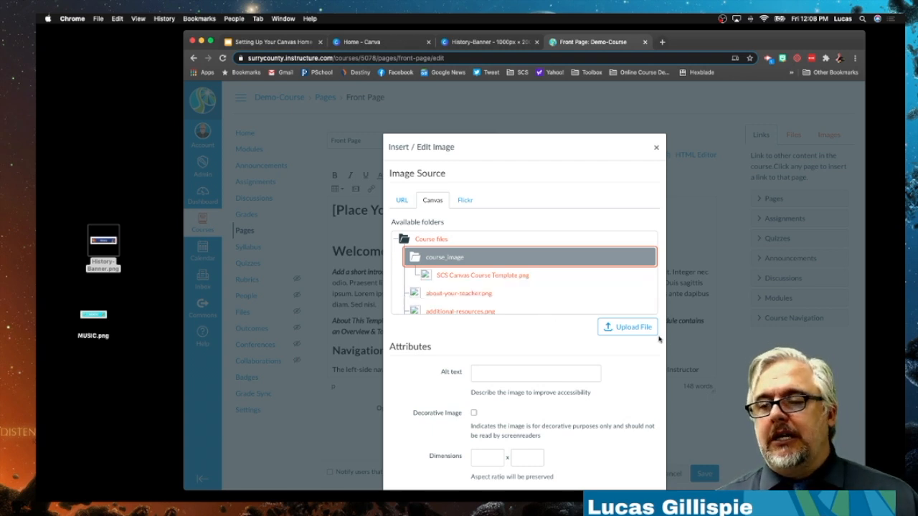
pyautogui.click(636, 335)
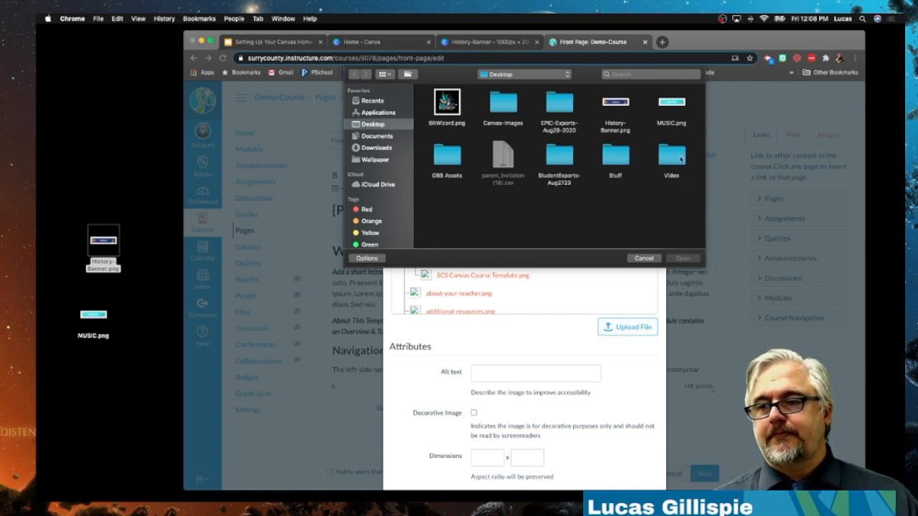
pyautogui.click(616, 106)
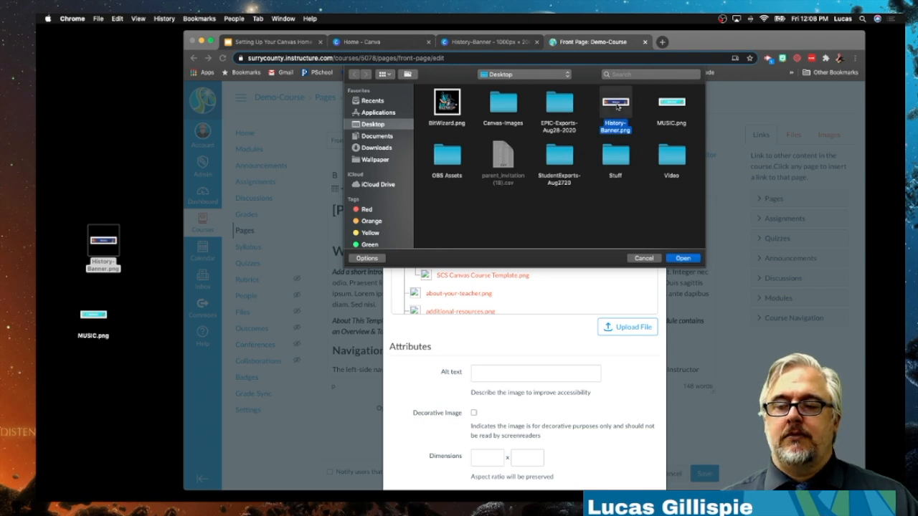
pyautogui.click(681, 260)
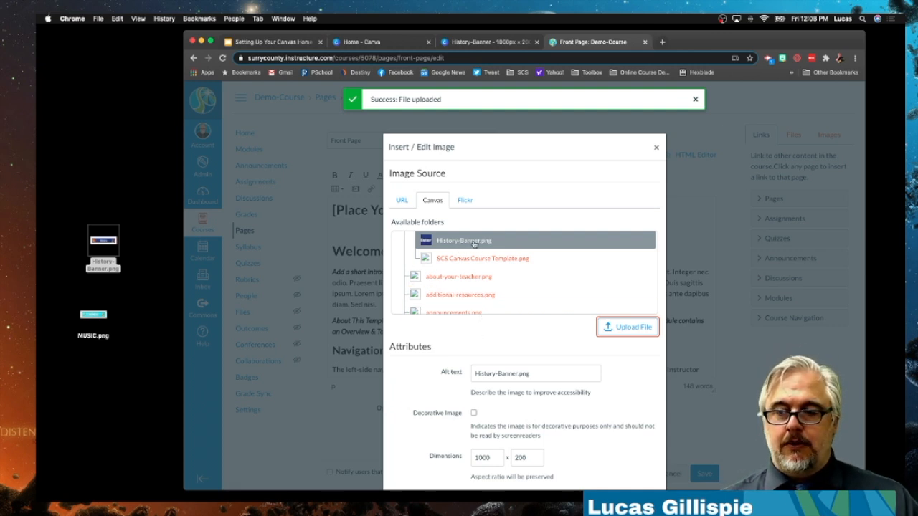
# Mark the History banner as a decorative image and insert it into the front page.
pyautogui.scroll(-1, 537, 391)
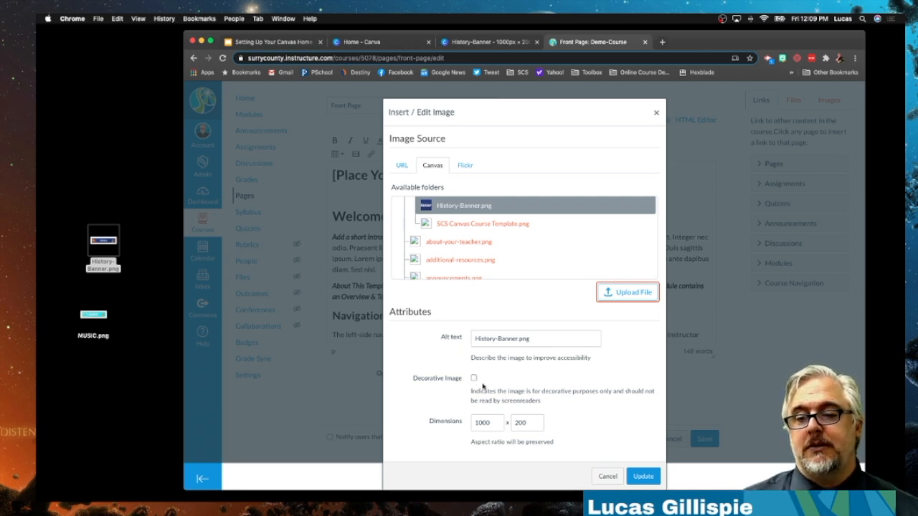
pyautogui.click(474, 380)
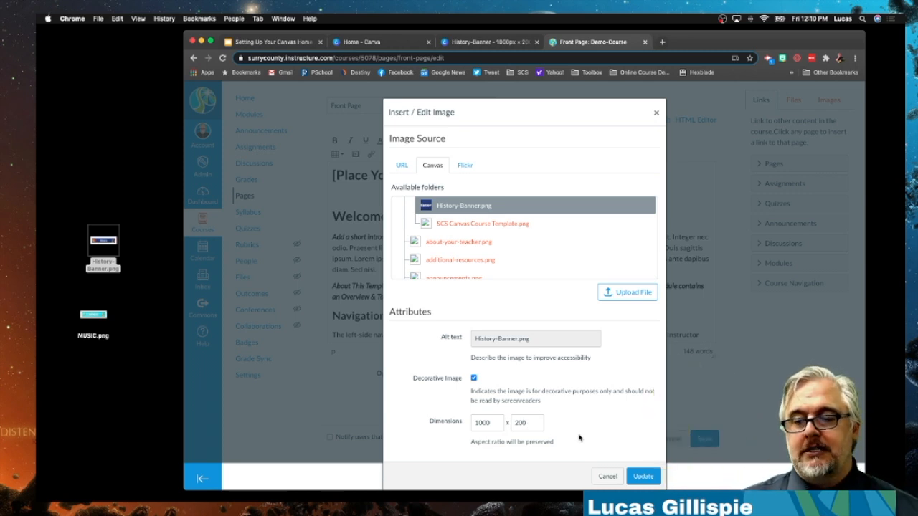
pyautogui.click(643, 476)
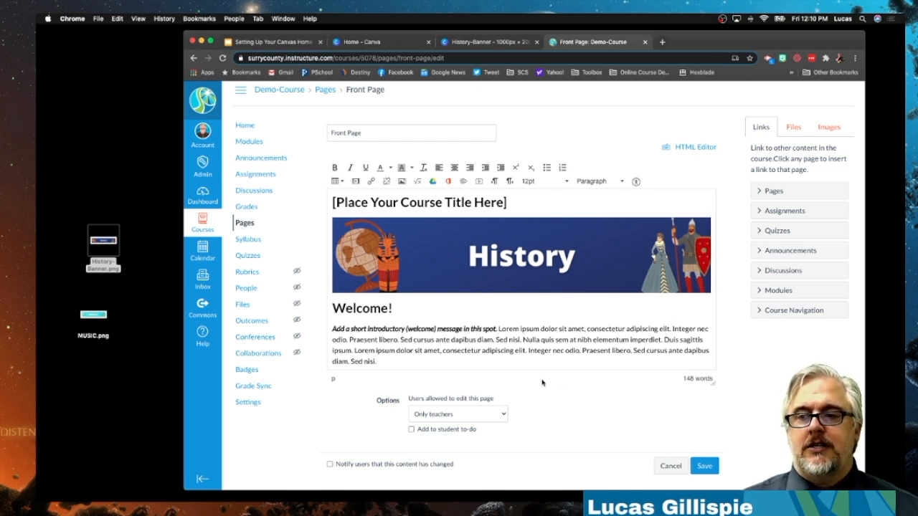
# Switch to the Google Slides presentation and show the "You Try It!" slide.
pyautogui.click(293, 43)
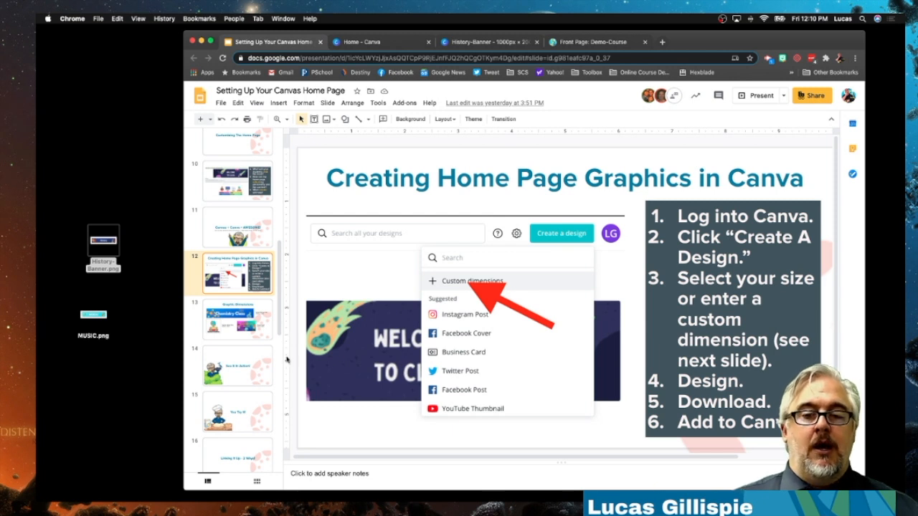
pyautogui.click(240, 423)
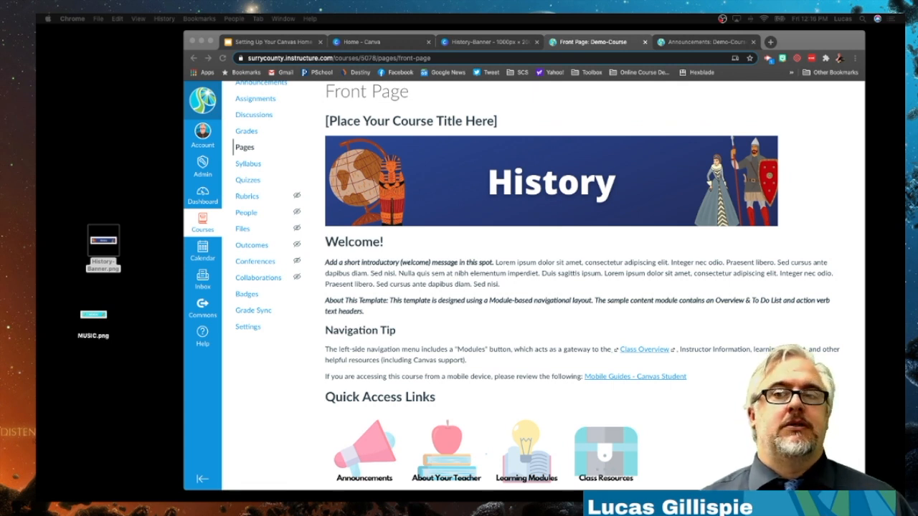
# Open the Demo-Course front page for editing, link the Announcements quick access image to the course's Announcements area, and save the page.
pyautogui.scroll(3, 640, 330)
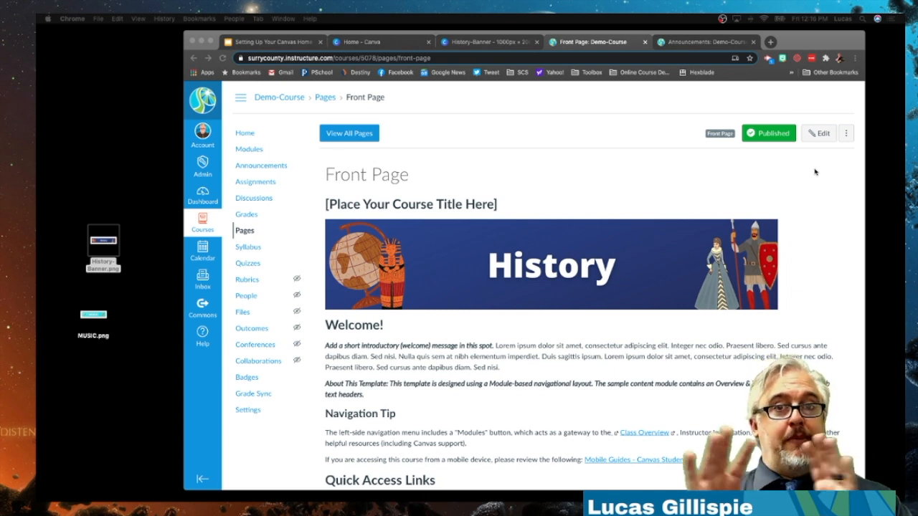
pyautogui.click(814, 135)
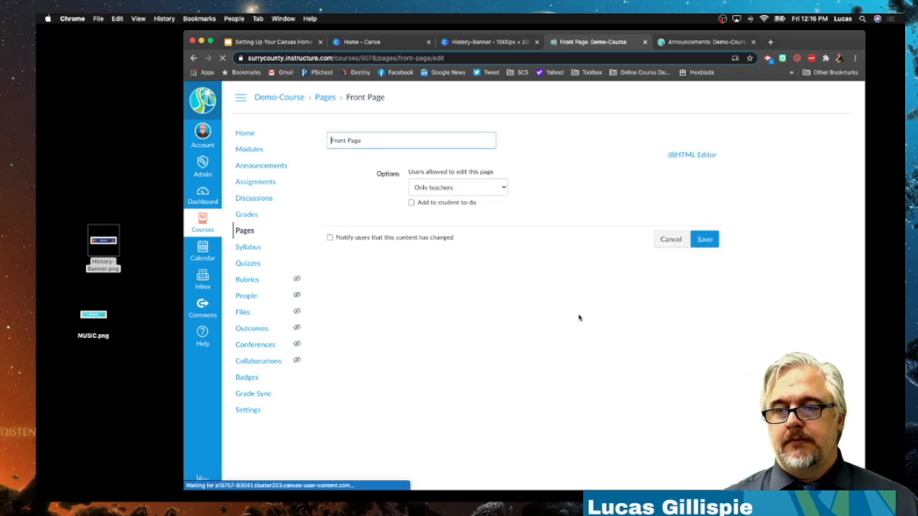
pyautogui.scroll(-5, 576, 314)
pyautogui.scroll(-2, 576, 314)
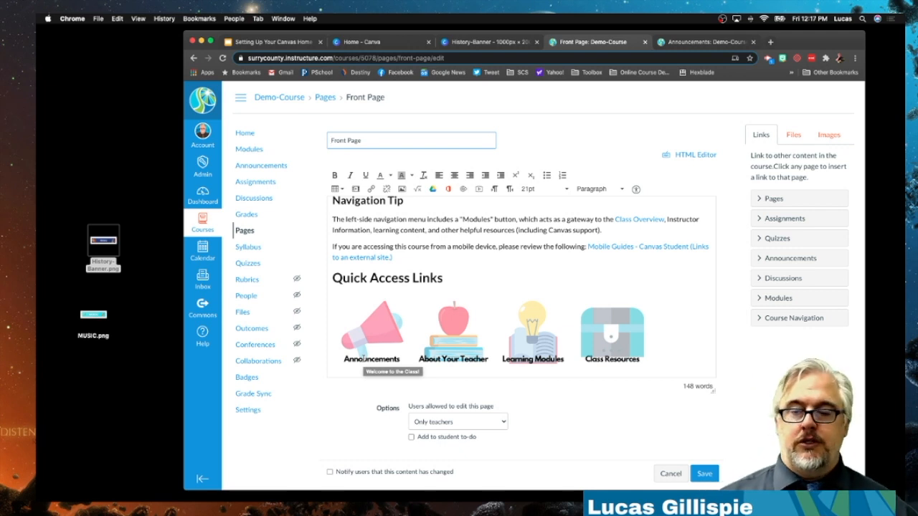
pyautogui.click(387, 327)
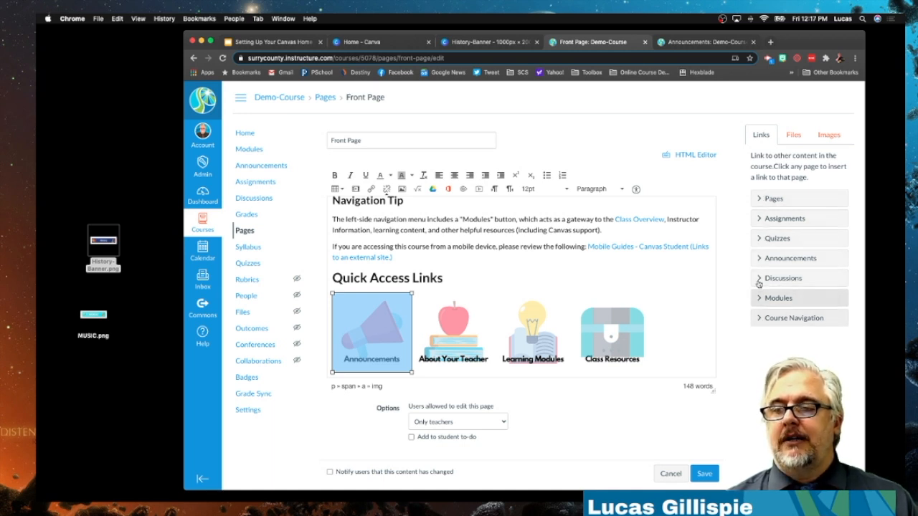
pyautogui.click(763, 323)
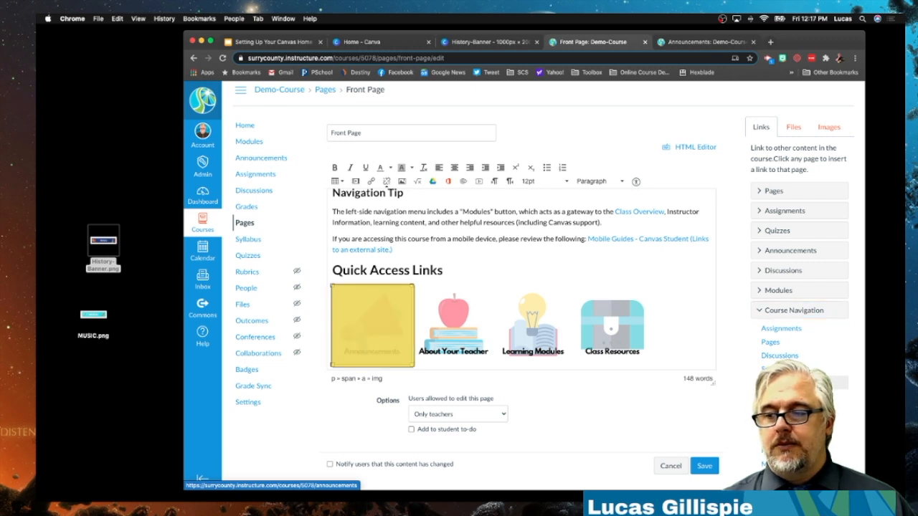
pyautogui.click(363, 328)
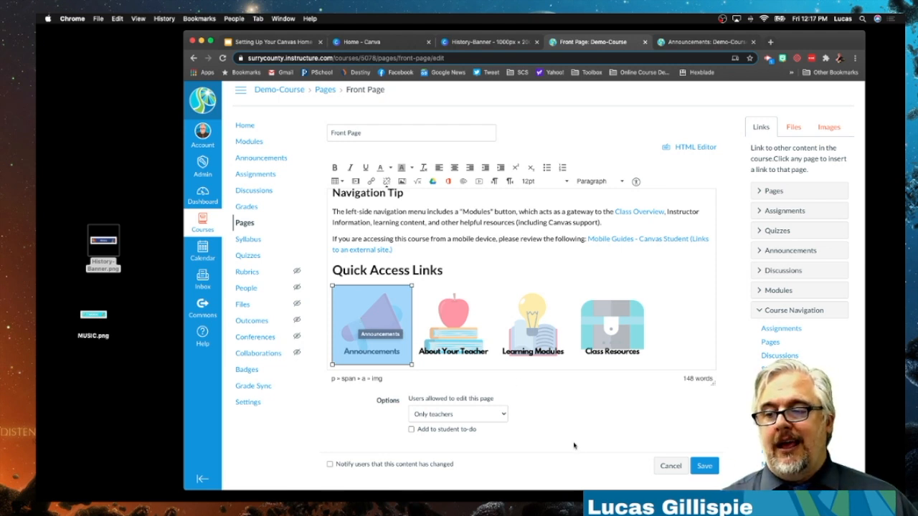
pyautogui.click(705, 466)
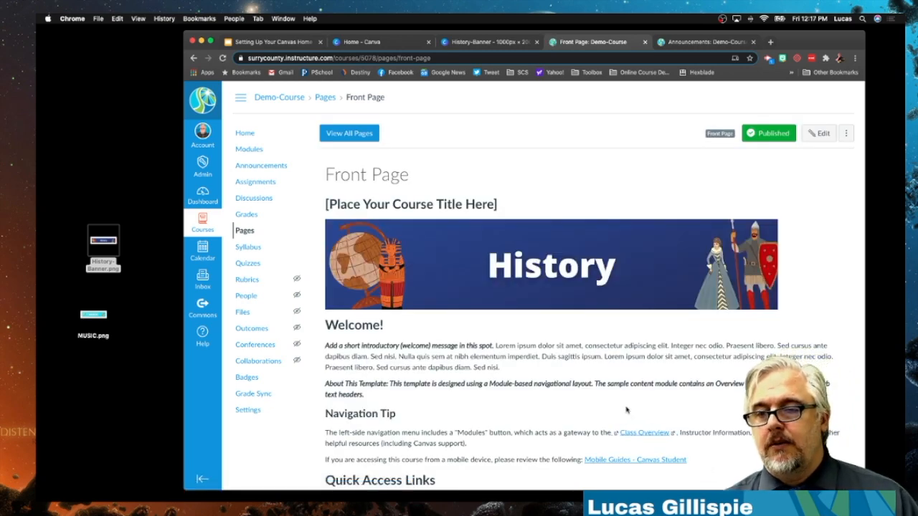
# Test the Announcements image link on the saved front page and return to that page.
pyautogui.scroll(-3, 617, 415)
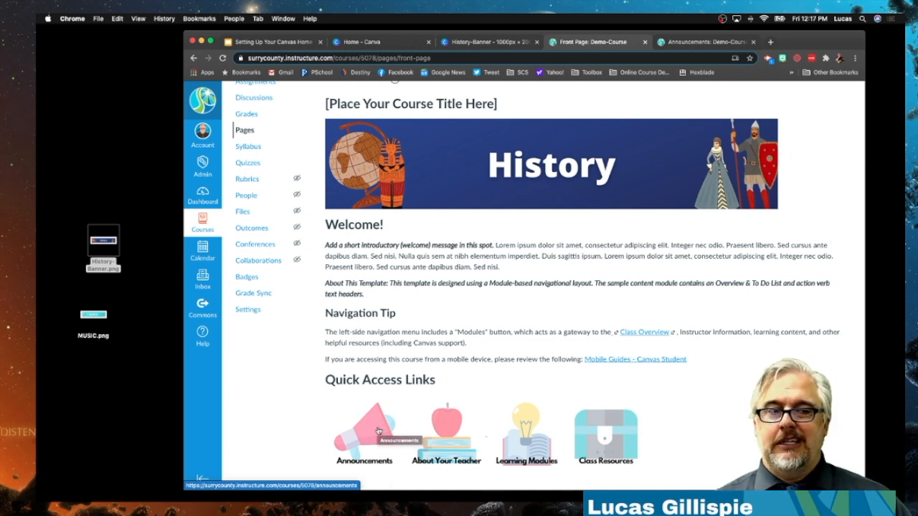
pyautogui.click(379, 431)
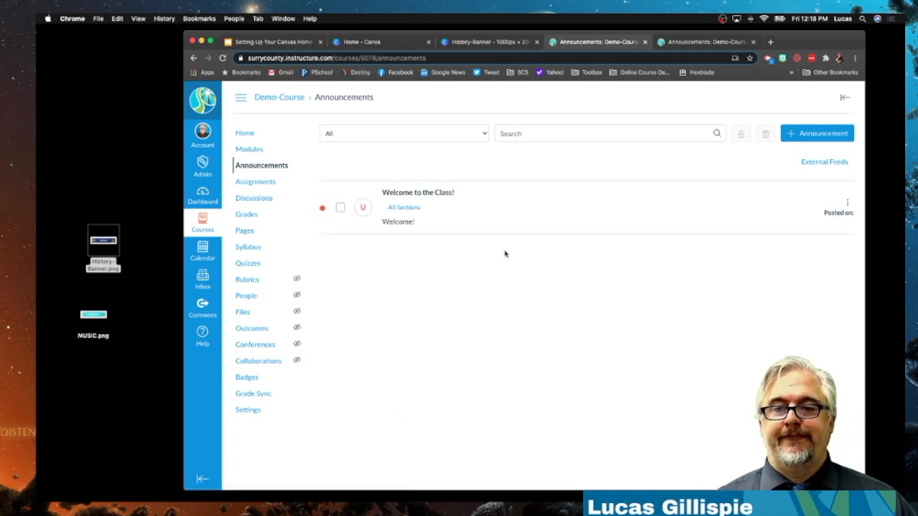
pyautogui.click(194, 58)
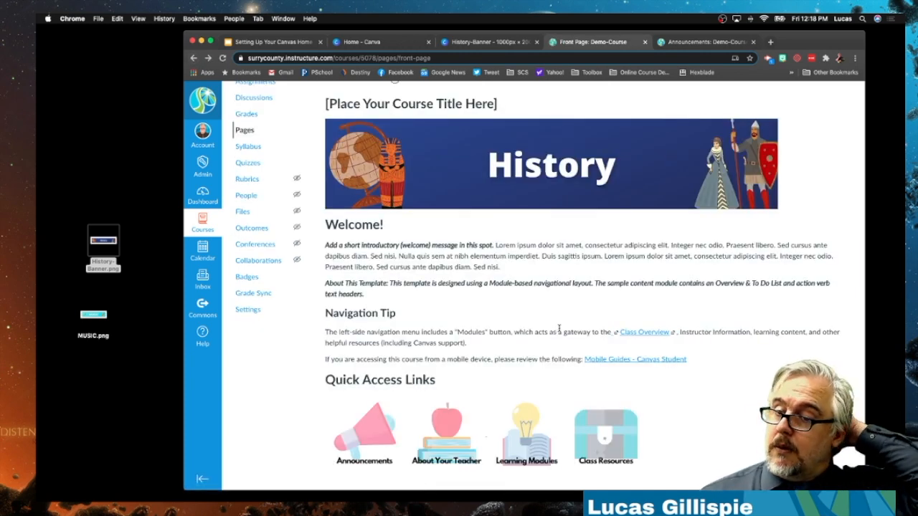
# Reopen the front page for editing and link the Learning Modules quick access image to the course's Modules area.
pyautogui.scroll(2, 604, 343)
pyautogui.click(819, 111)
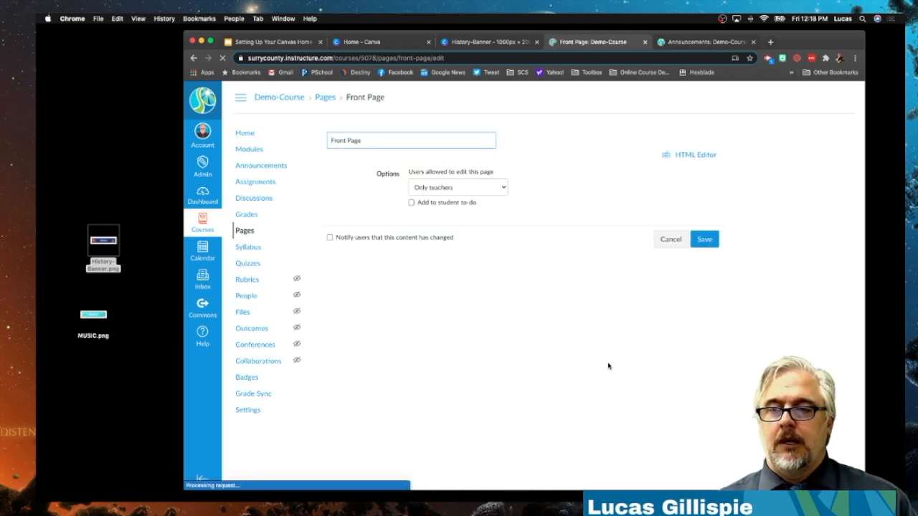
pyautogui.scroll(-5, 579, 348)
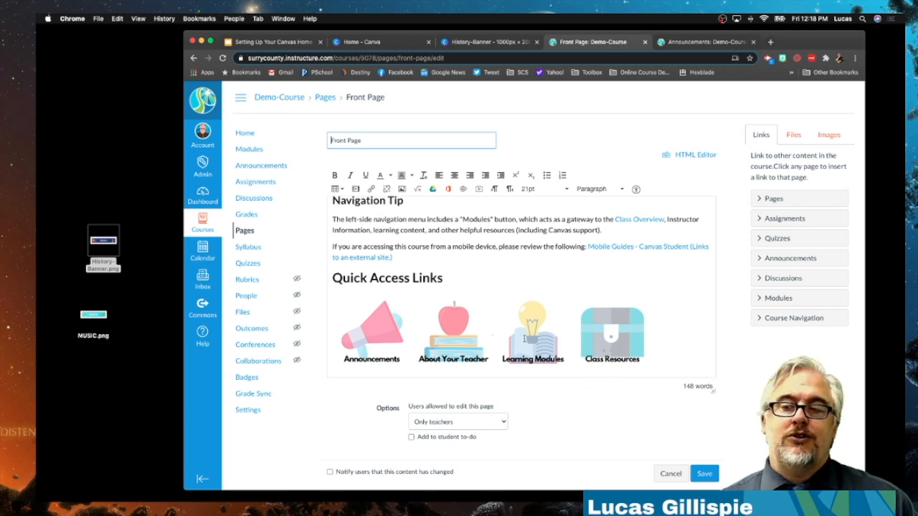
pyautogui.click(524, 339)
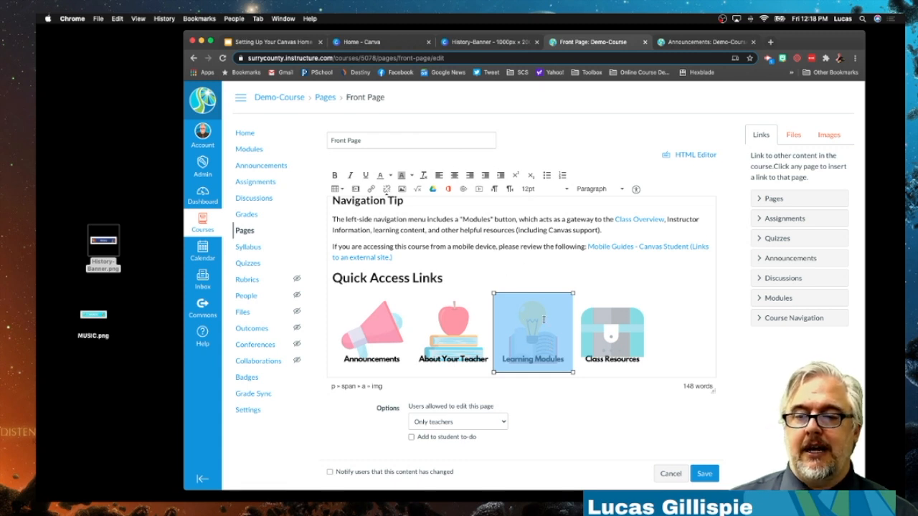
pyautogui.click(758, 320)
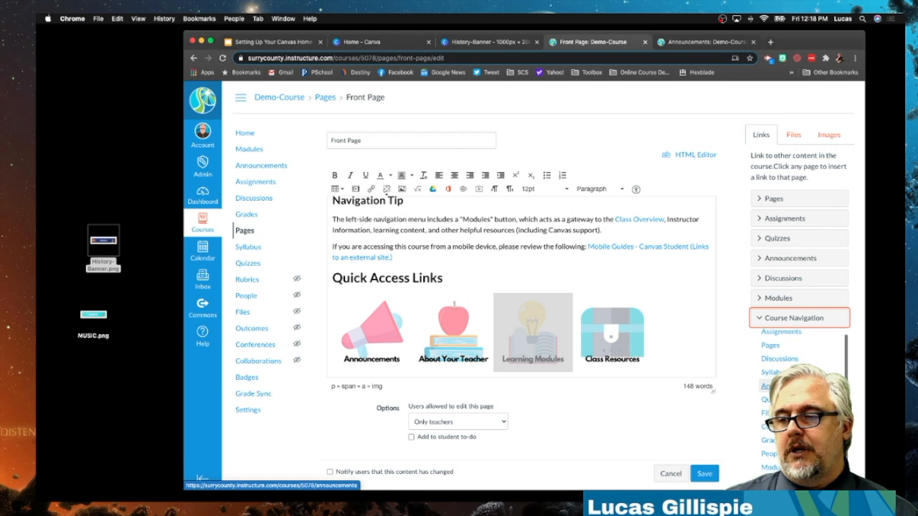
pyautogui.scroll(1, 796, 401)
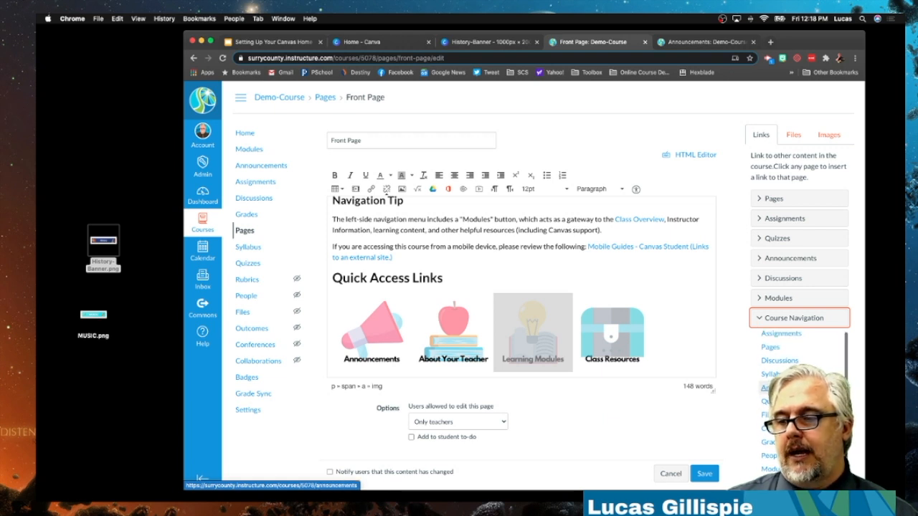
pyautogui.click(646, 345)
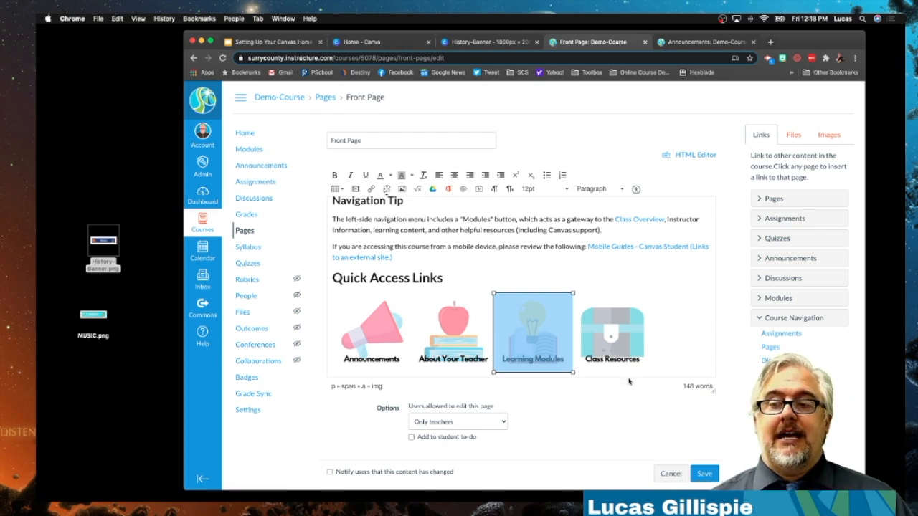
pyautogui.click(631, 334)
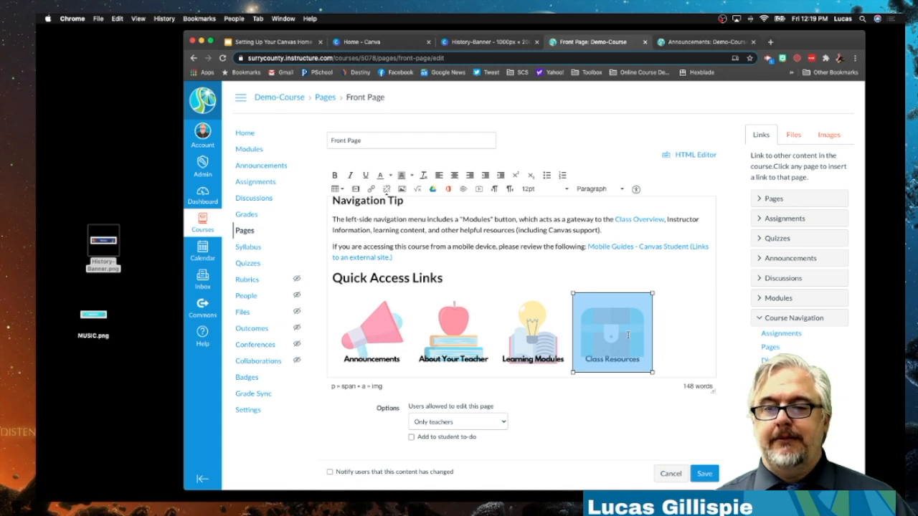
pyautogui.click(370, 190)
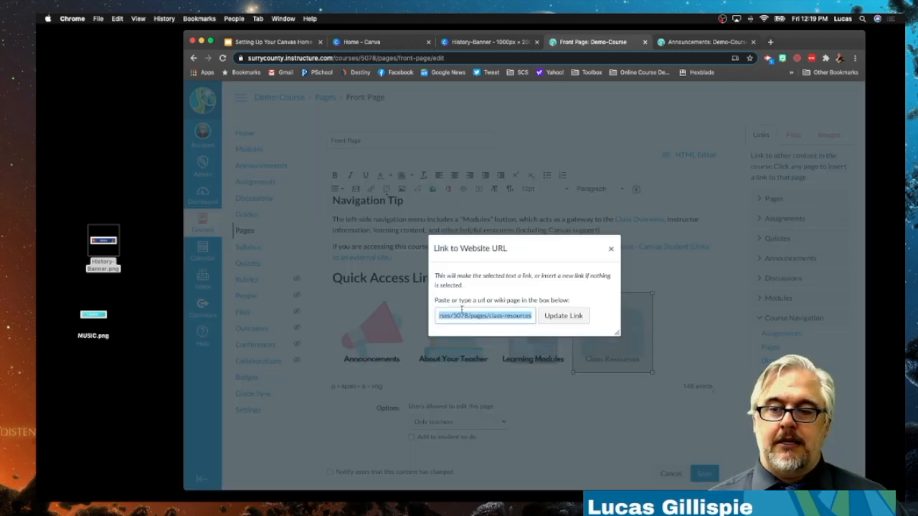
pyautogui.press('BackSpace')
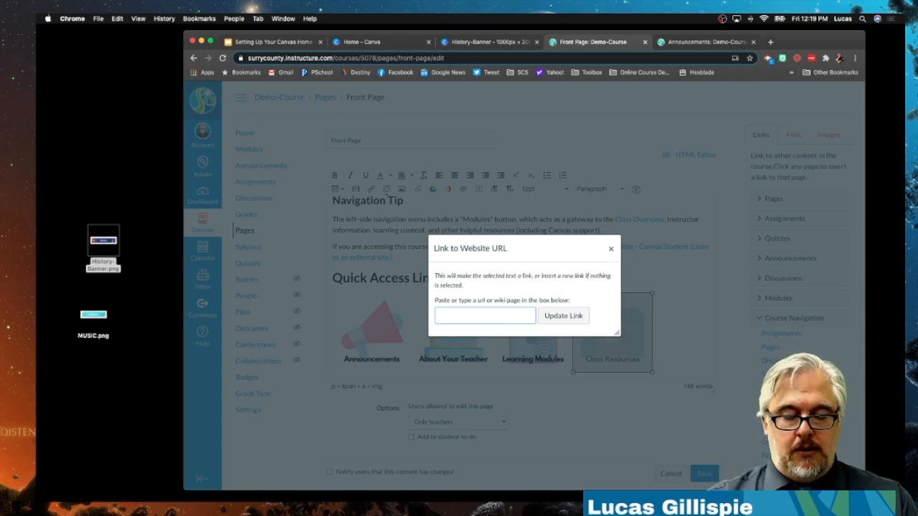
pyautogui.write('http://')
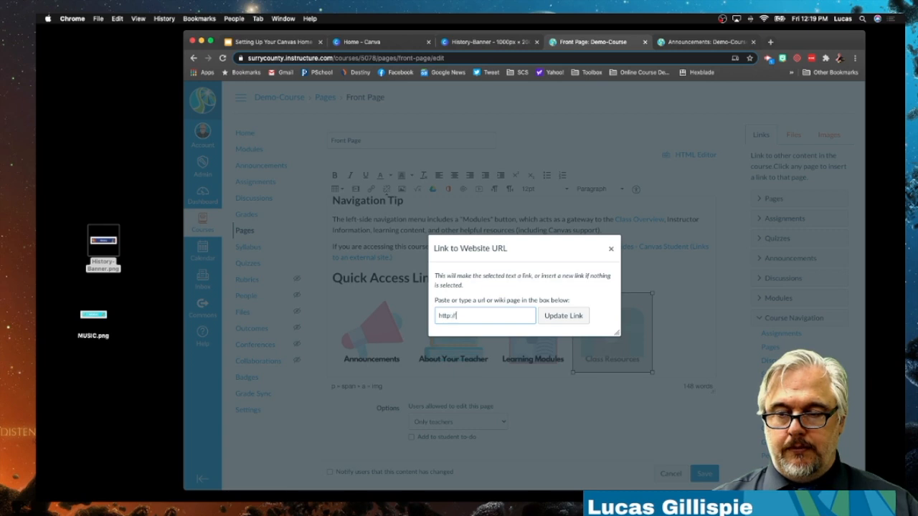
pyautogui.write('www.gg')
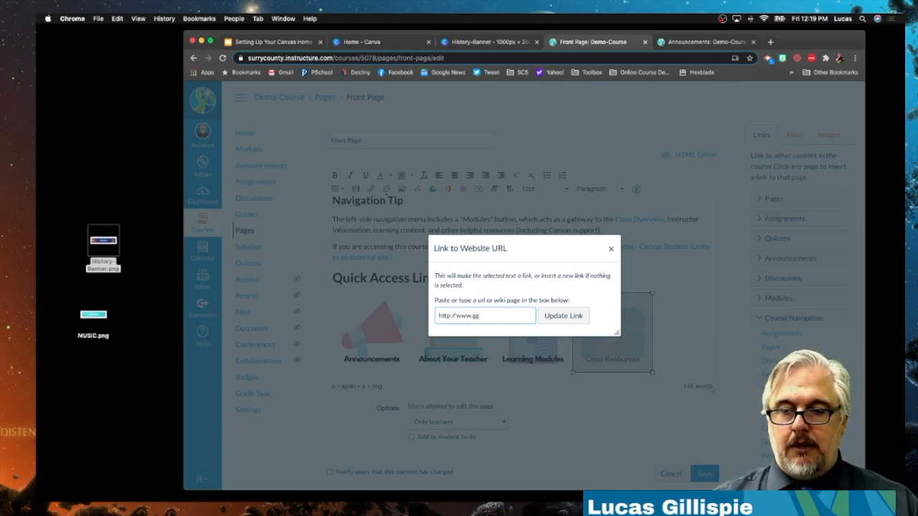
pyautogui.write('ogle.com')
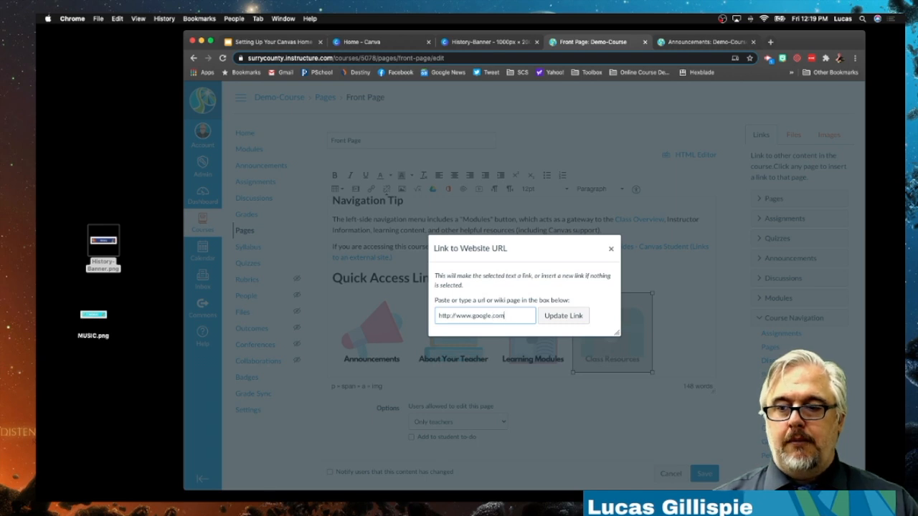
pyautogui.click(561, 316)
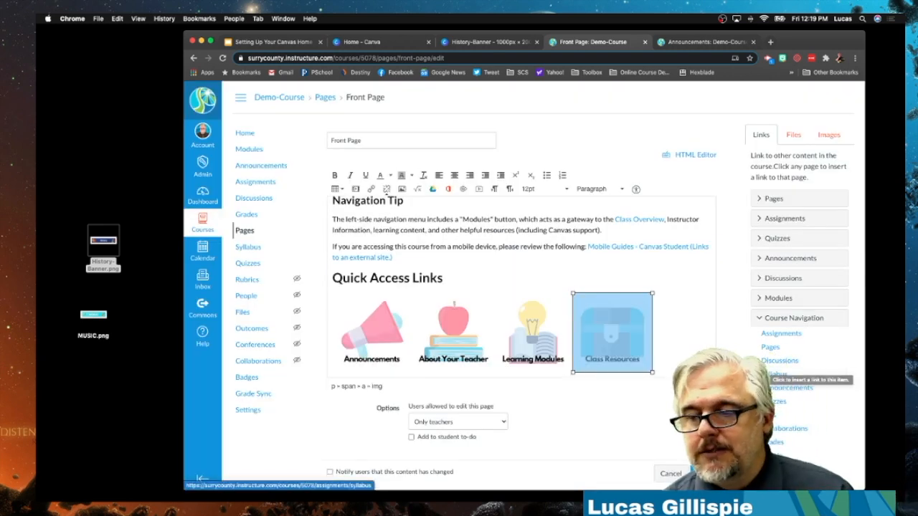
pyautogui.click(714, 476)
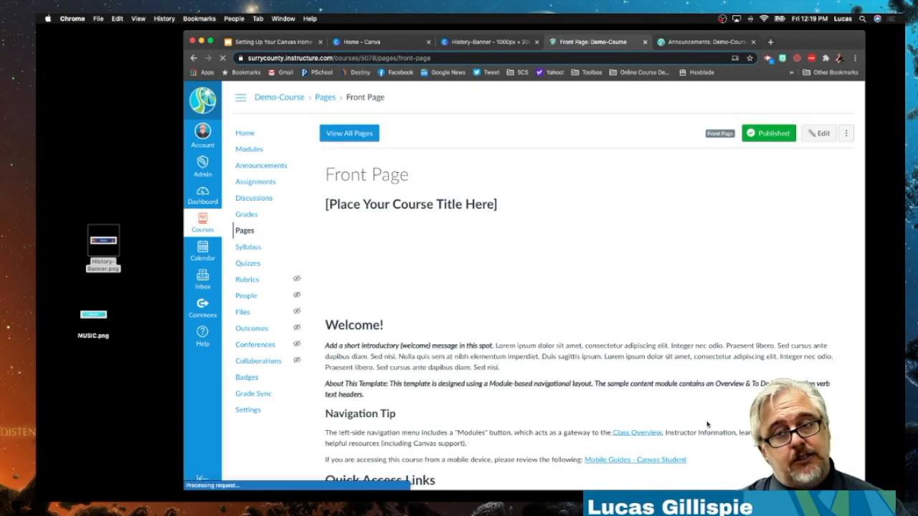
# Test the Class Resources image link on the saved front page and return to that page.
pyautogui.scroll(-3, 679, 344)
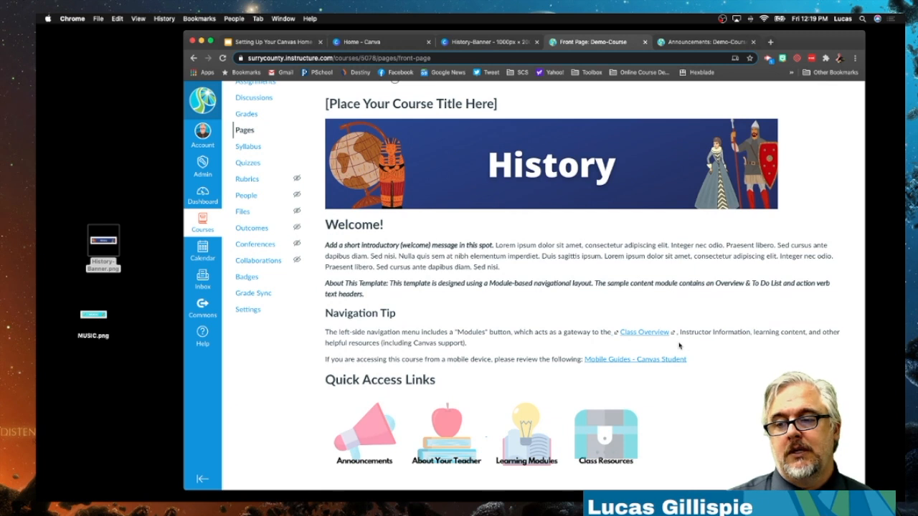
pyautogui.click(611, 446)
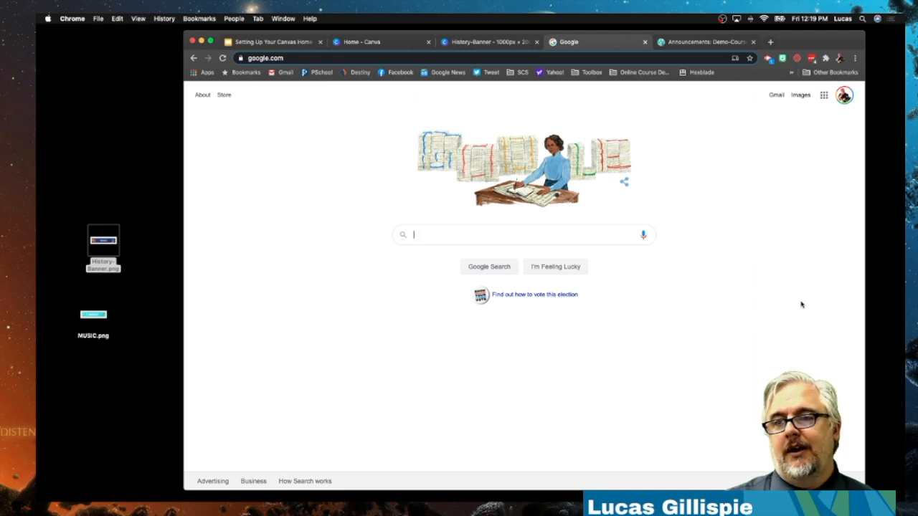
pyautogui.click(195, 60)
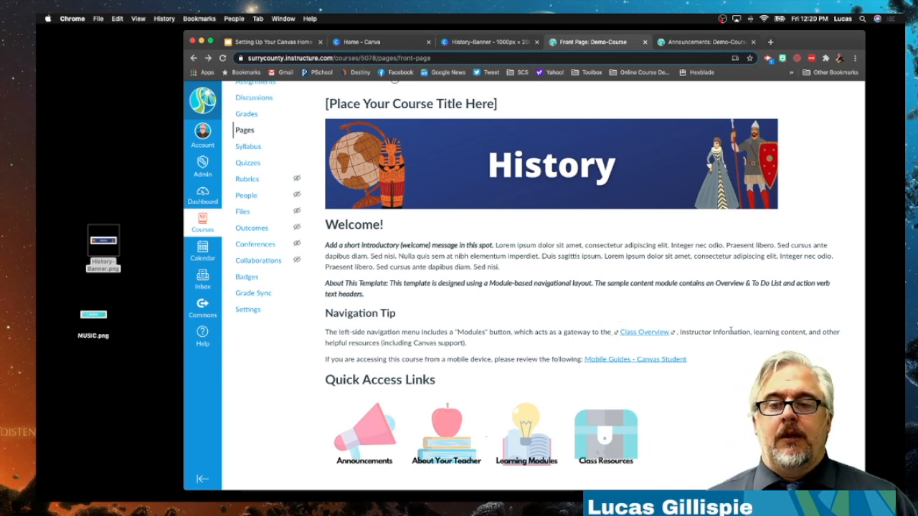
pyautogui.scroll(3, 727, 369)
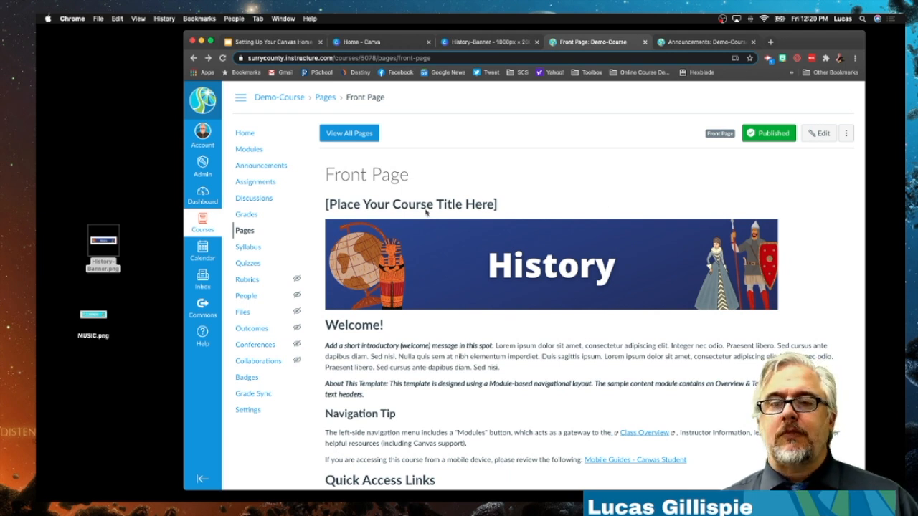
pyautogui.scroll(-3, 521, 219)
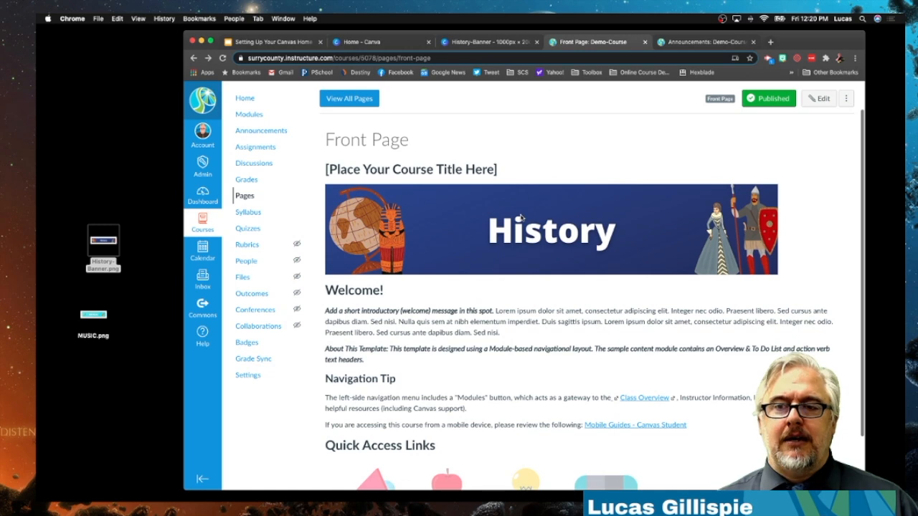
pyautogui.scroll(3, 521, 219)
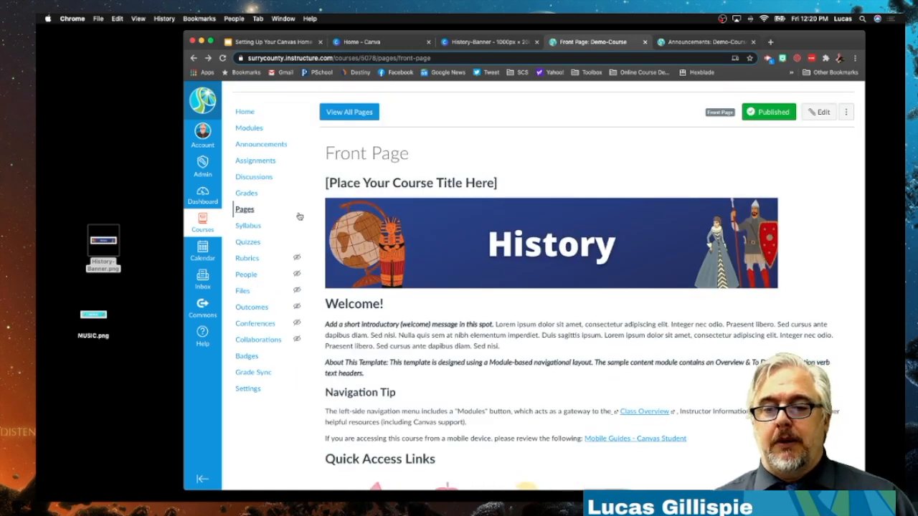
pyautogui.scroll(1, 539, 218)
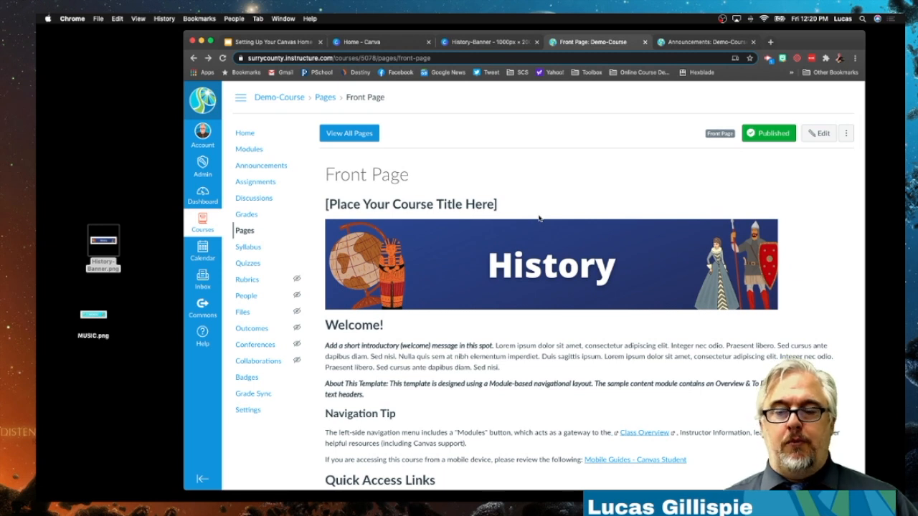
# View the course's Modules area and open the full list of the course's pages.
pyautogui.click(251, 149)
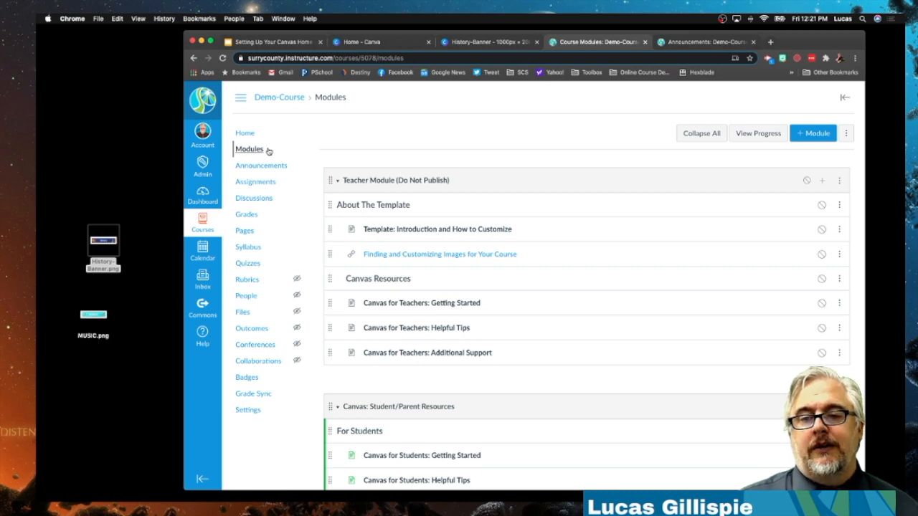
pyautogui.click(244, 231)
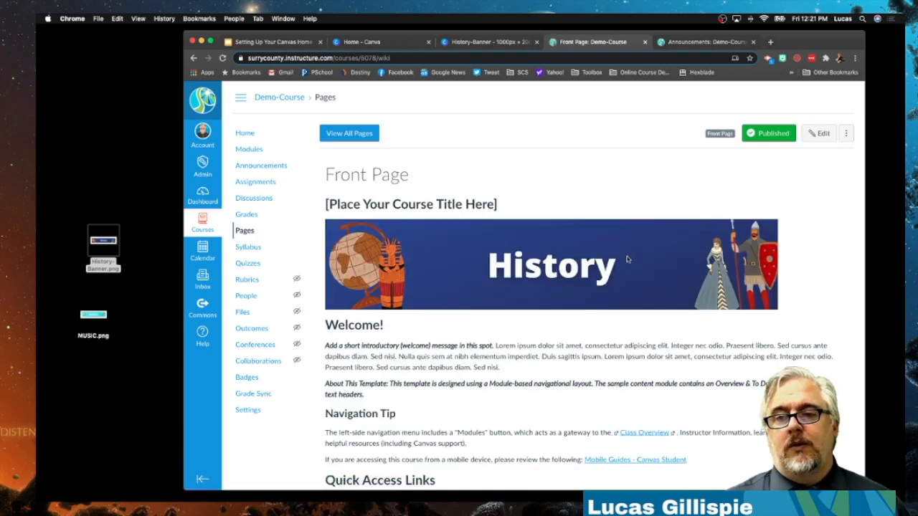
pyautogui.click(350, 134)
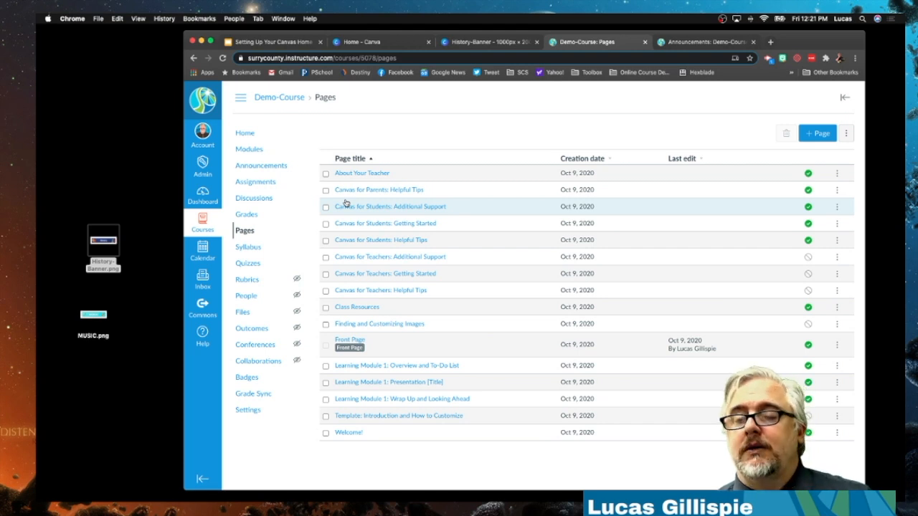
# Check the available options for the About Your Teacher page and publish the "Canvas for Teachers: Additional Support" page.
pyautogui.click(838, 175)
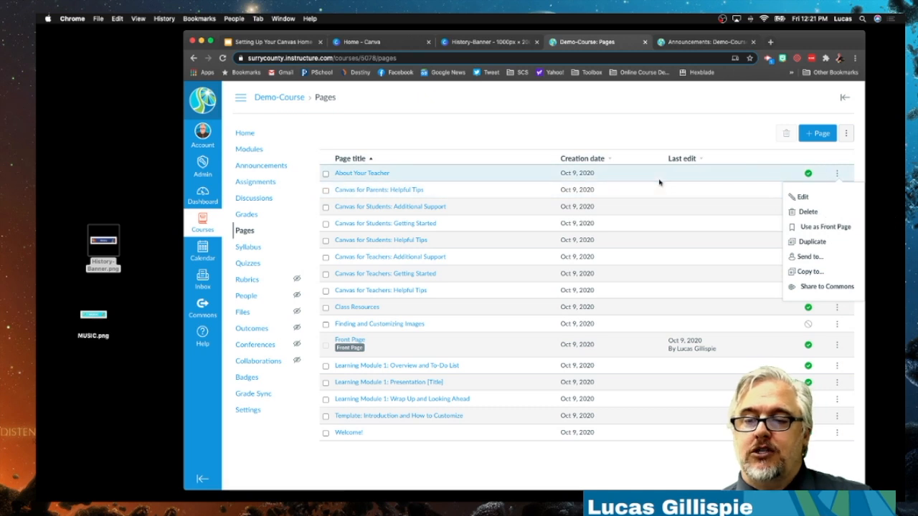
pyautogui.click(661, 139)
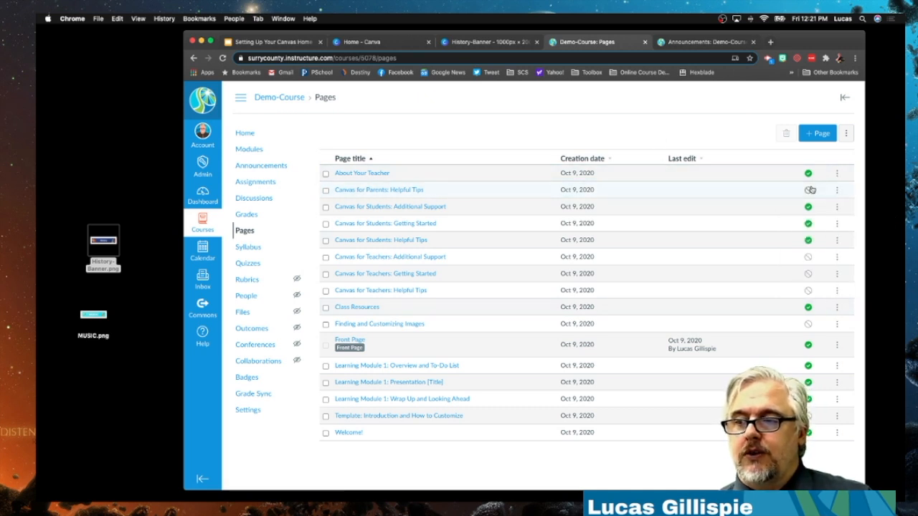
pyautogui.click(808, 260)
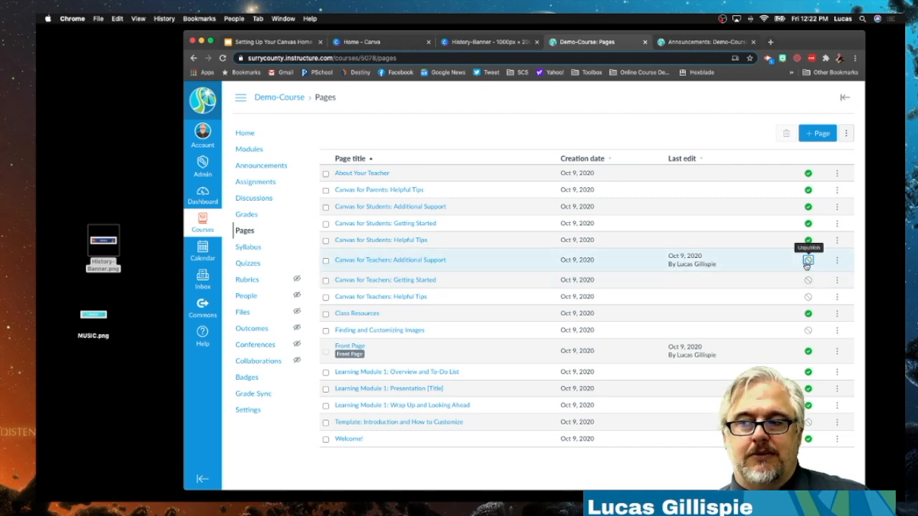
# Look at the available actions for the "Canvas for Teachers: Additional Support" and "About Your Teacher" pages without applying any.
pyautogui.click(836, 261)
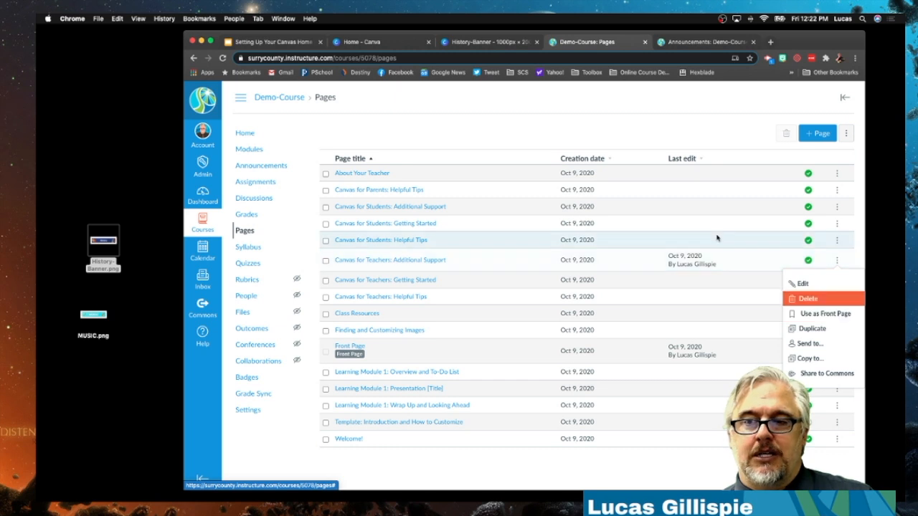
pyautogui.click(772, 154)
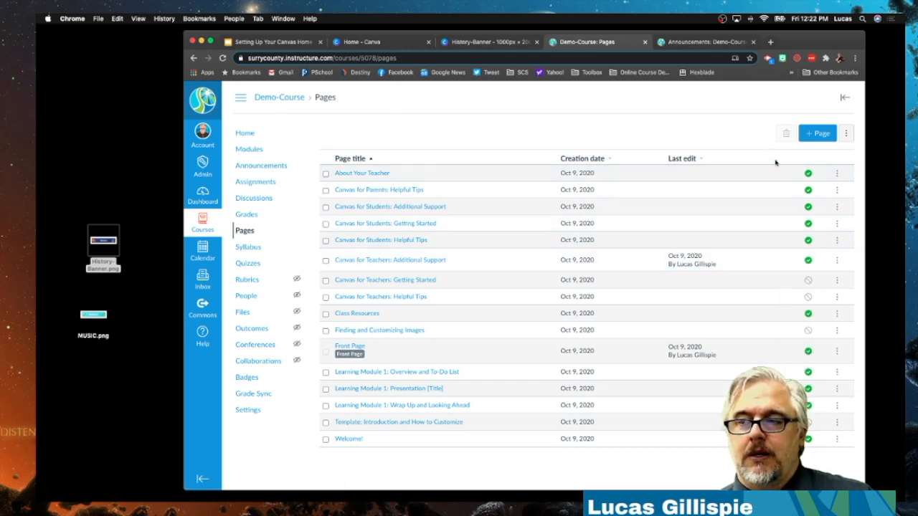
pyautogui.click(837, 174)
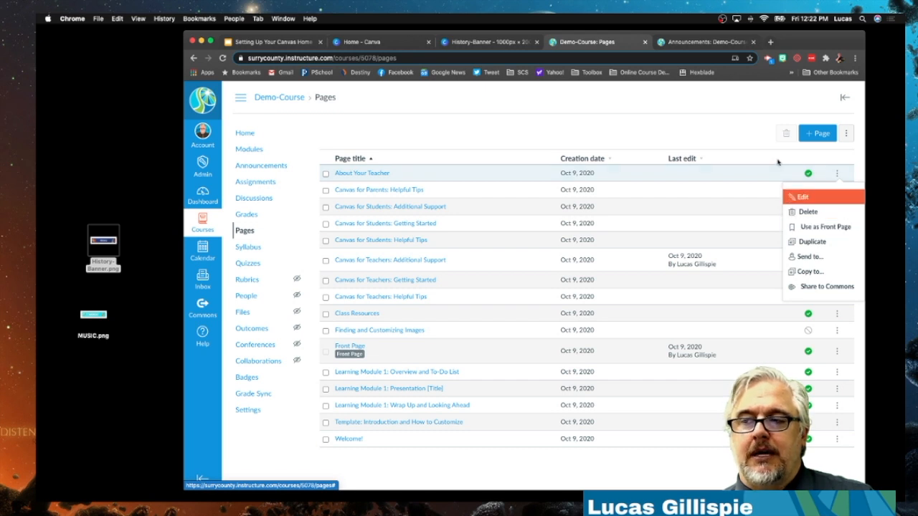
pyautogui.click(771, 164)
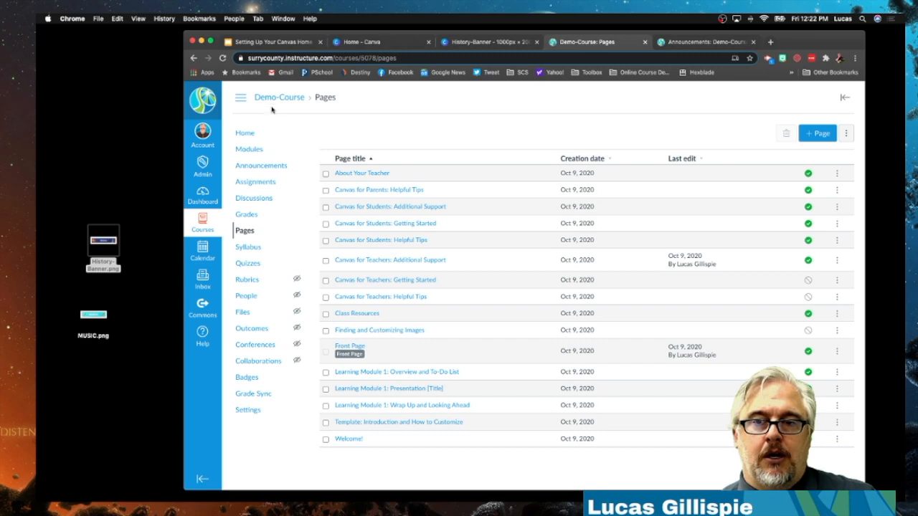
# View the Demo-Course home page and switch to the "Setting Up Your Canvas Home Page" presentation in Google Slides.
pyautogui.click(246, 134)
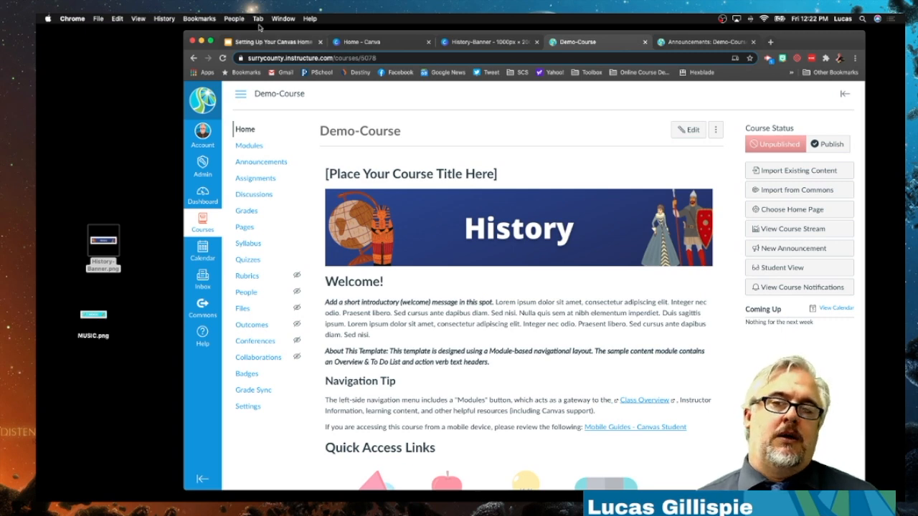
pyautogui.click(262, 43)
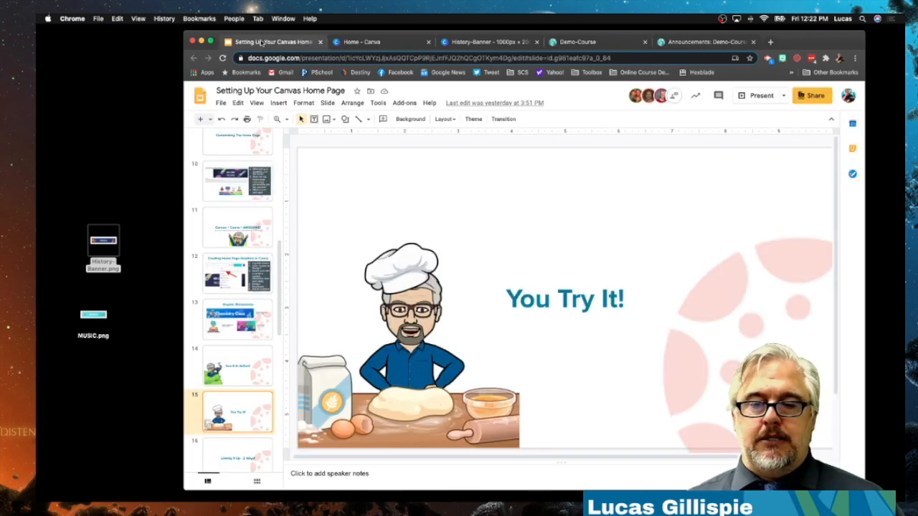